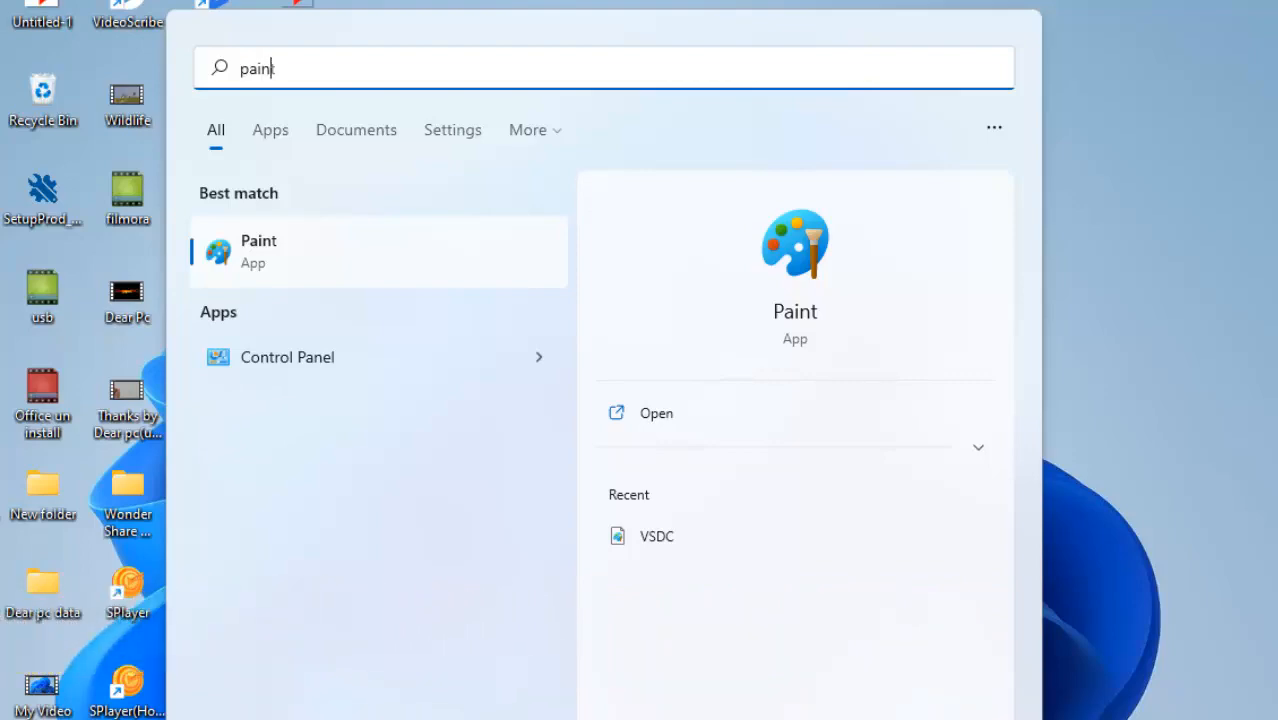
Browse the full list of installed apps down to the Paint entry.
{"action": "left_click", "coordinate": [506, 719]}
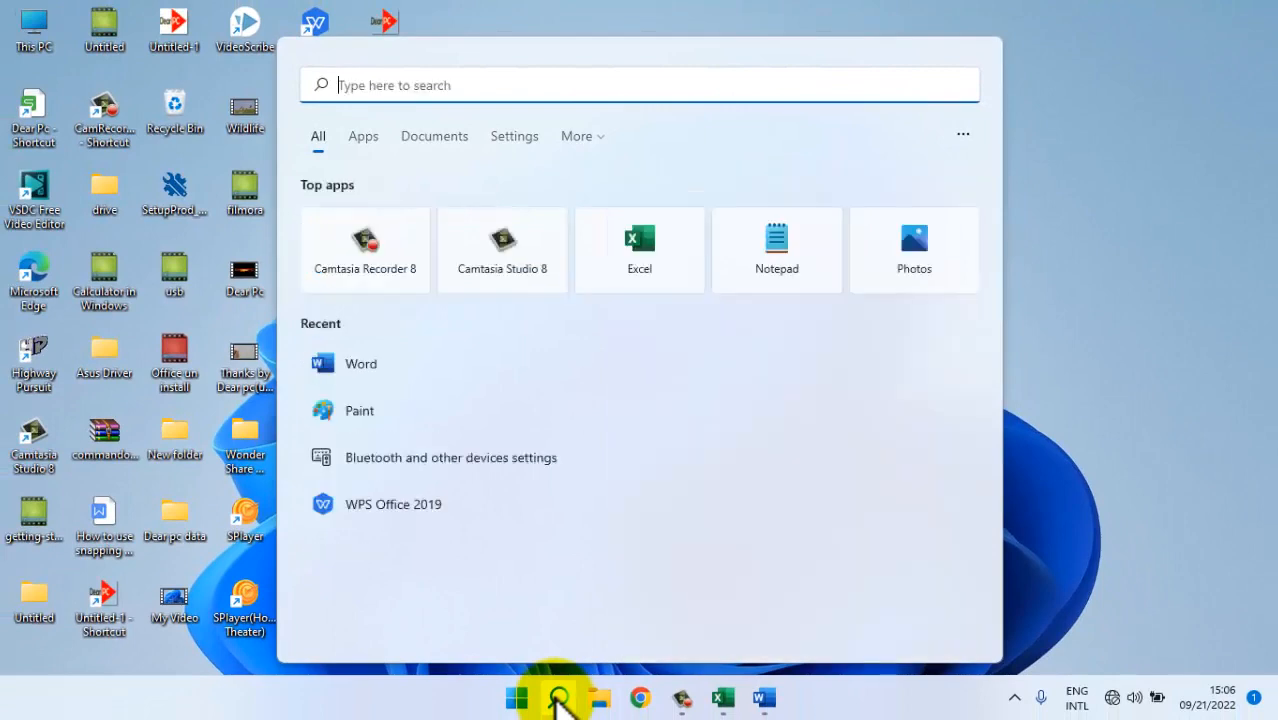
{"action": "left_click", "coordinate": [517, 700]}
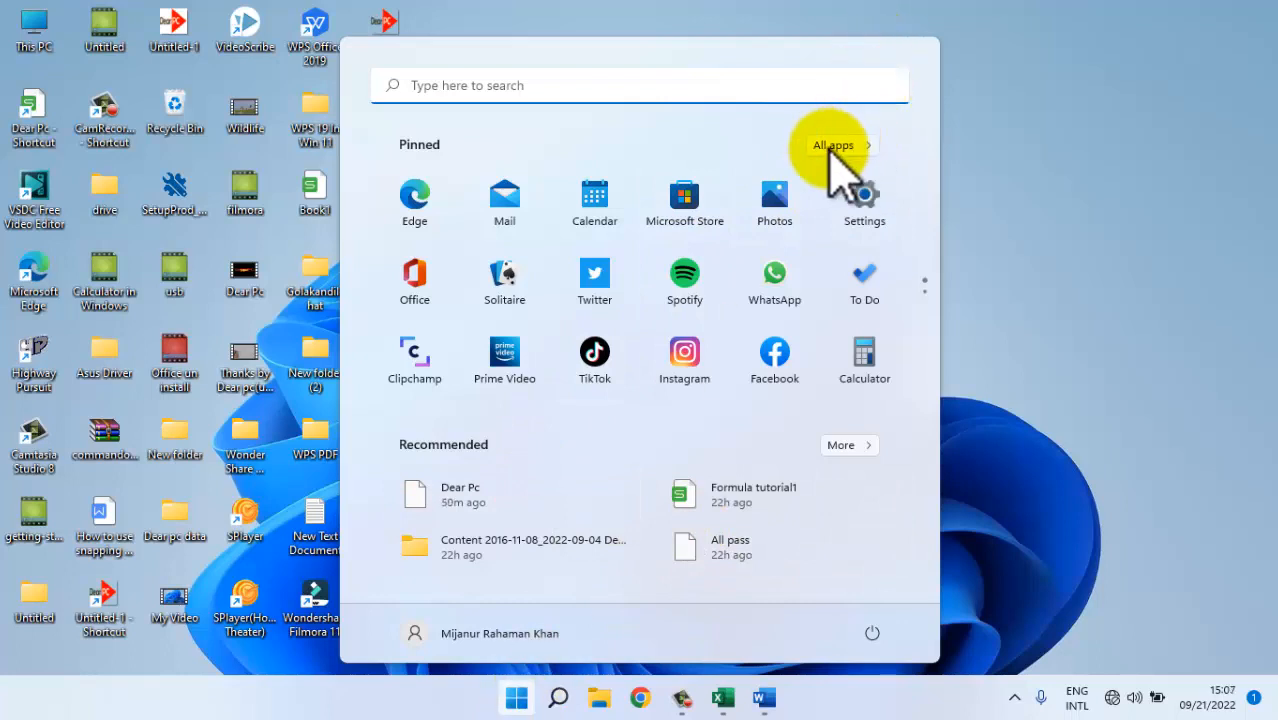
{"action": "left_click", "coordinate": [830, 148]}
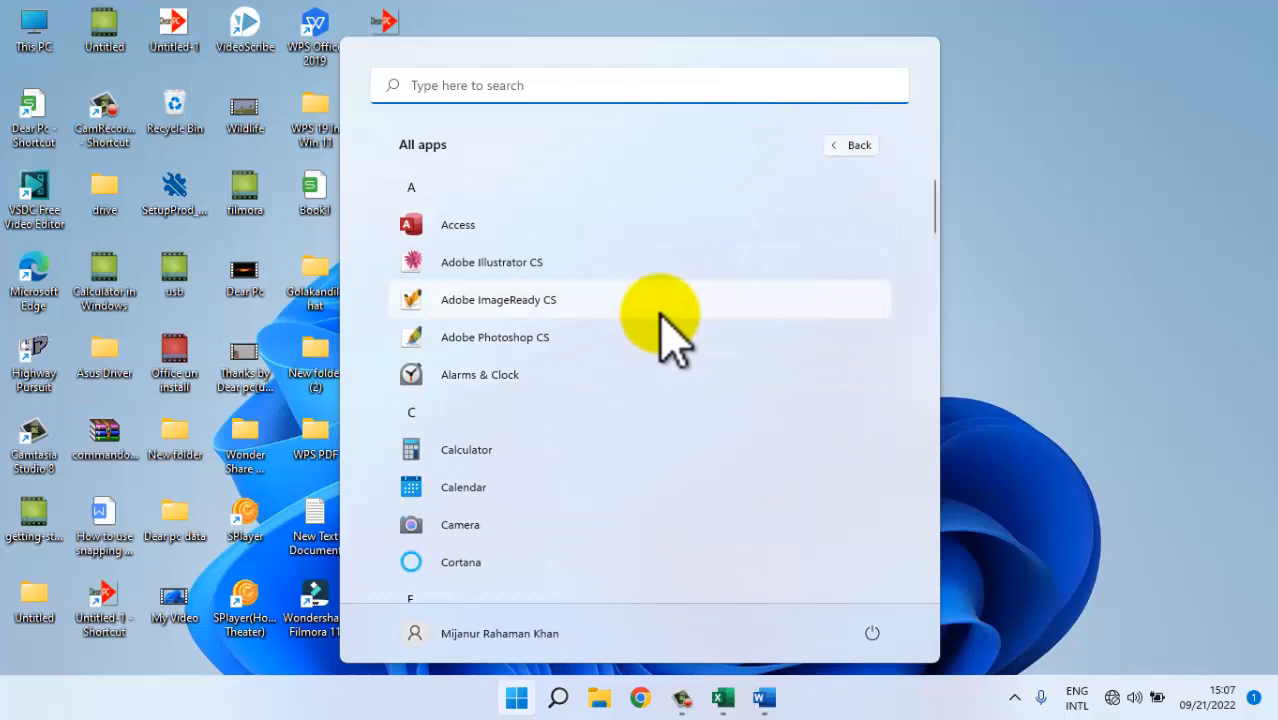
{"action": "scroll", "coordinate": [676, 340], "scroll_direction": "down", "scroll_amount": 5}
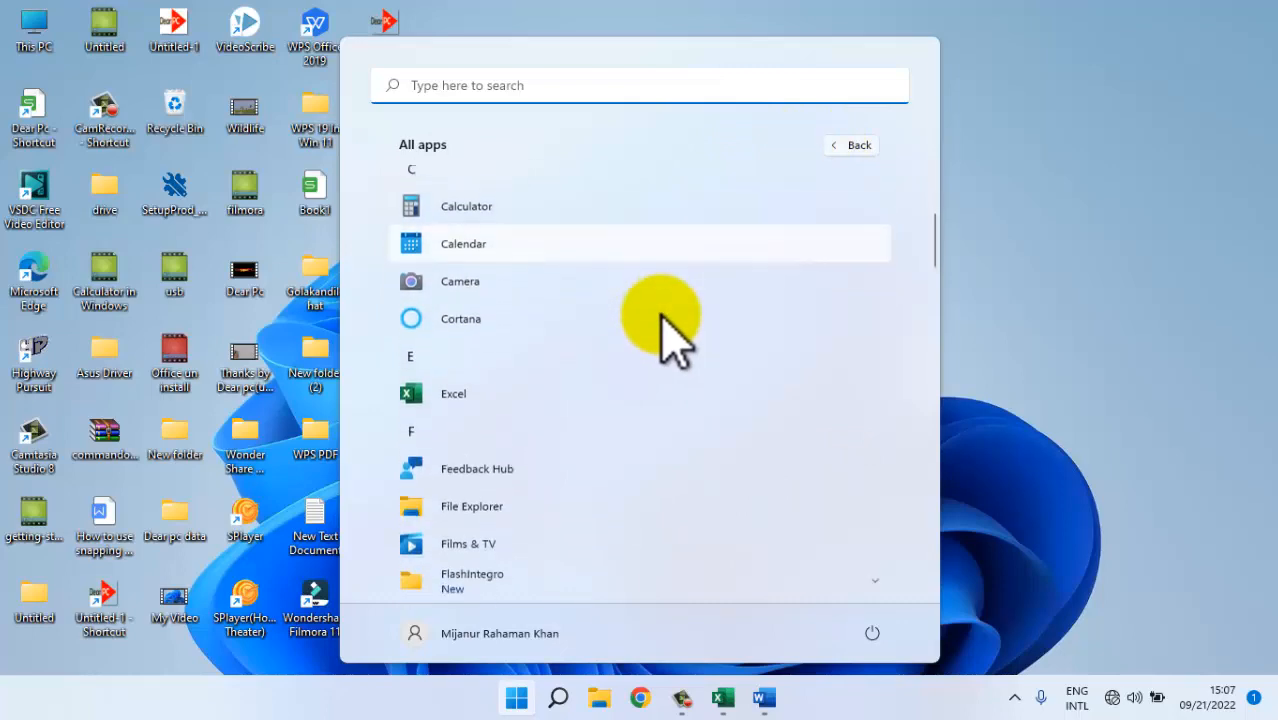
{"action": "scroll", "coordinate": [662, 320], "scroll_direction": "down", "scroll_amount": 10}
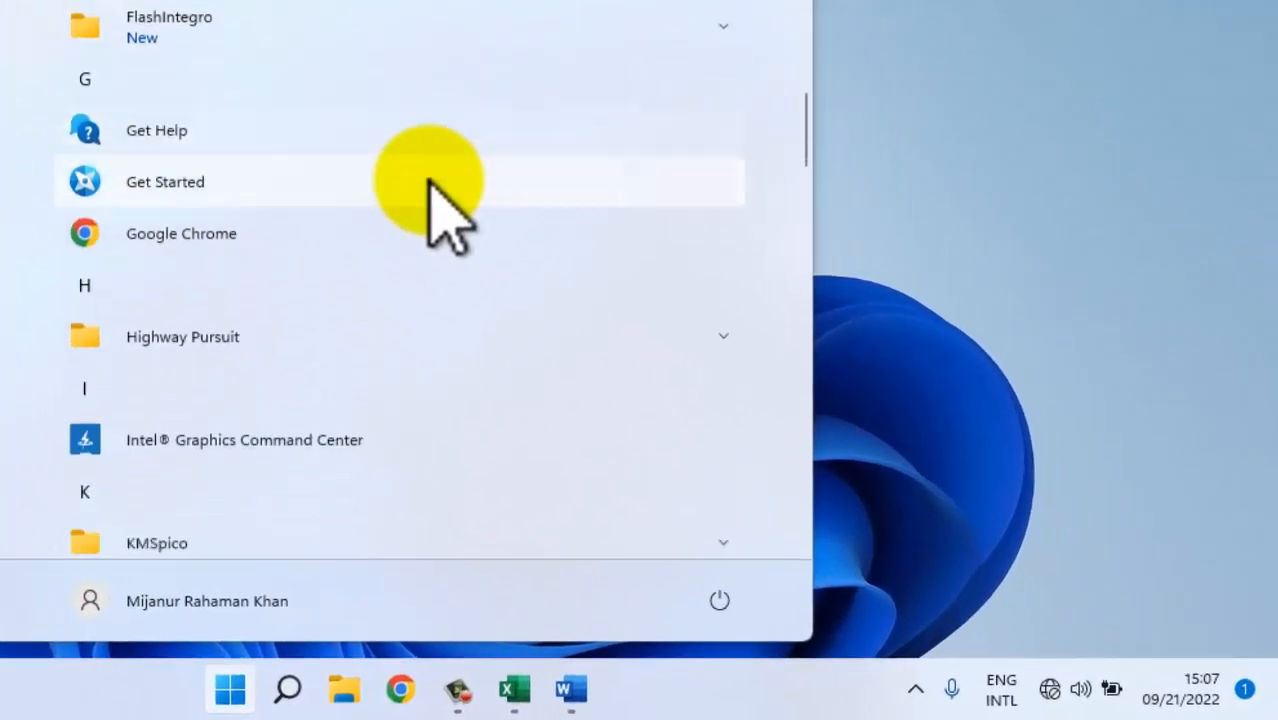
{"action": "scroll", "coordinate": [440, 188], "scroll_direction": "down", "scroll_amount": 2}
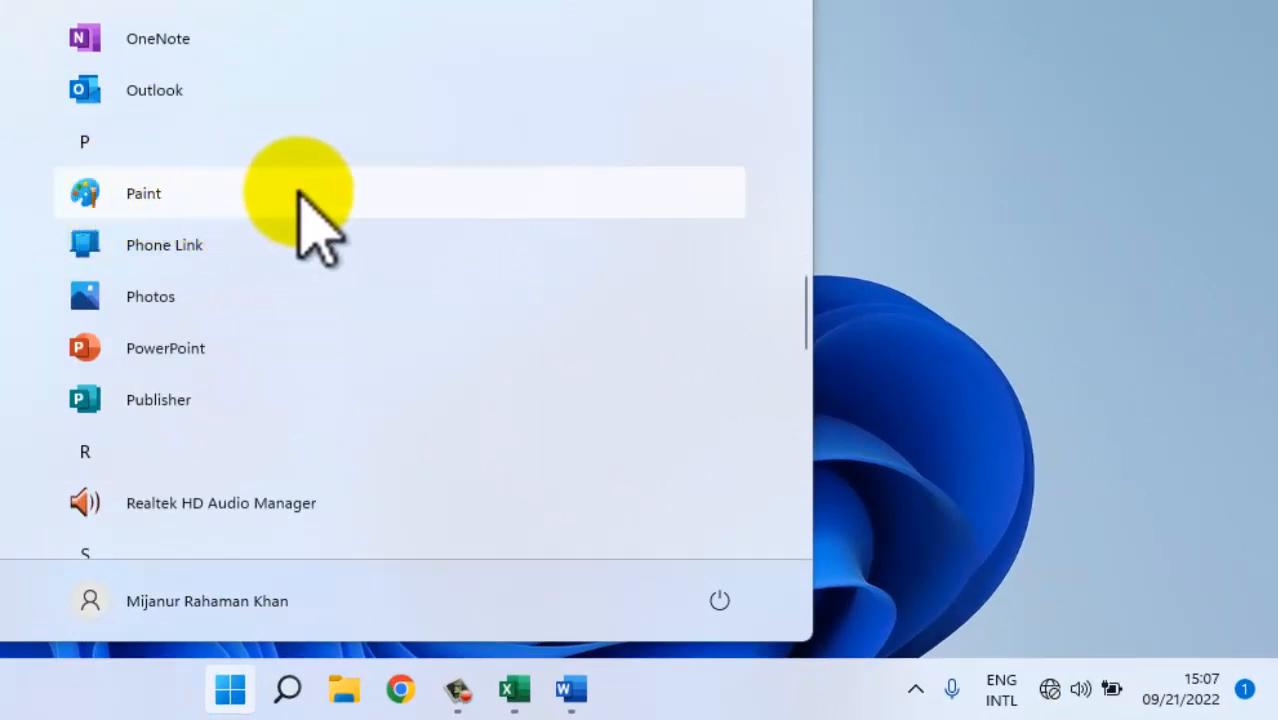
Search the installed apps for Paint and launch it.
{"action": "left_click", "coordinate": [604, 93]}
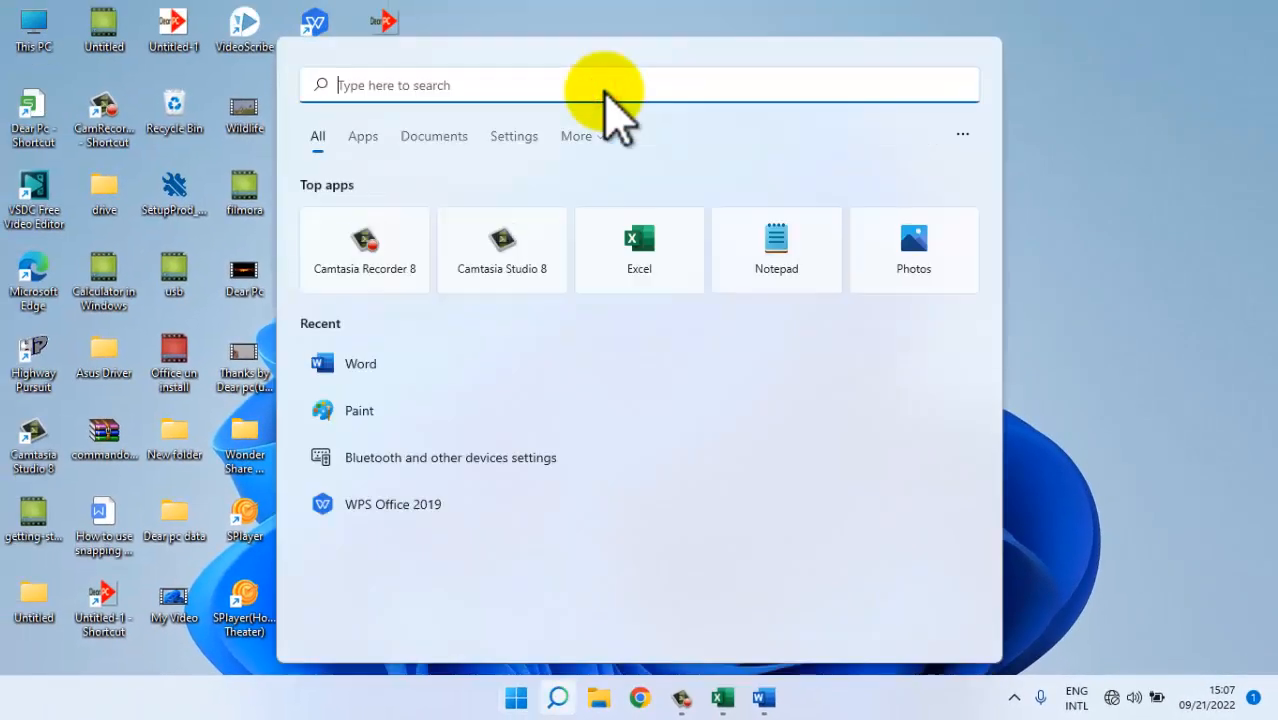
{"action": "type", "text": "panit"}
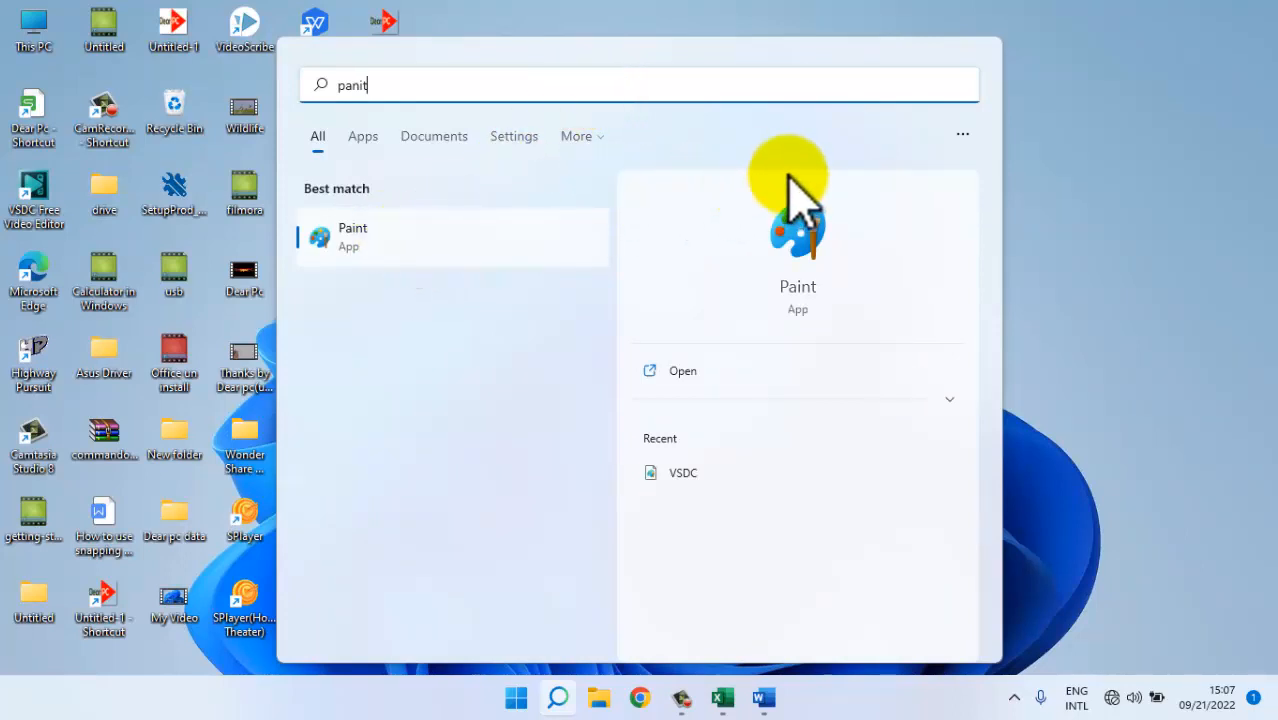
{"action": "left_click", "coordinate": [344, 232]}
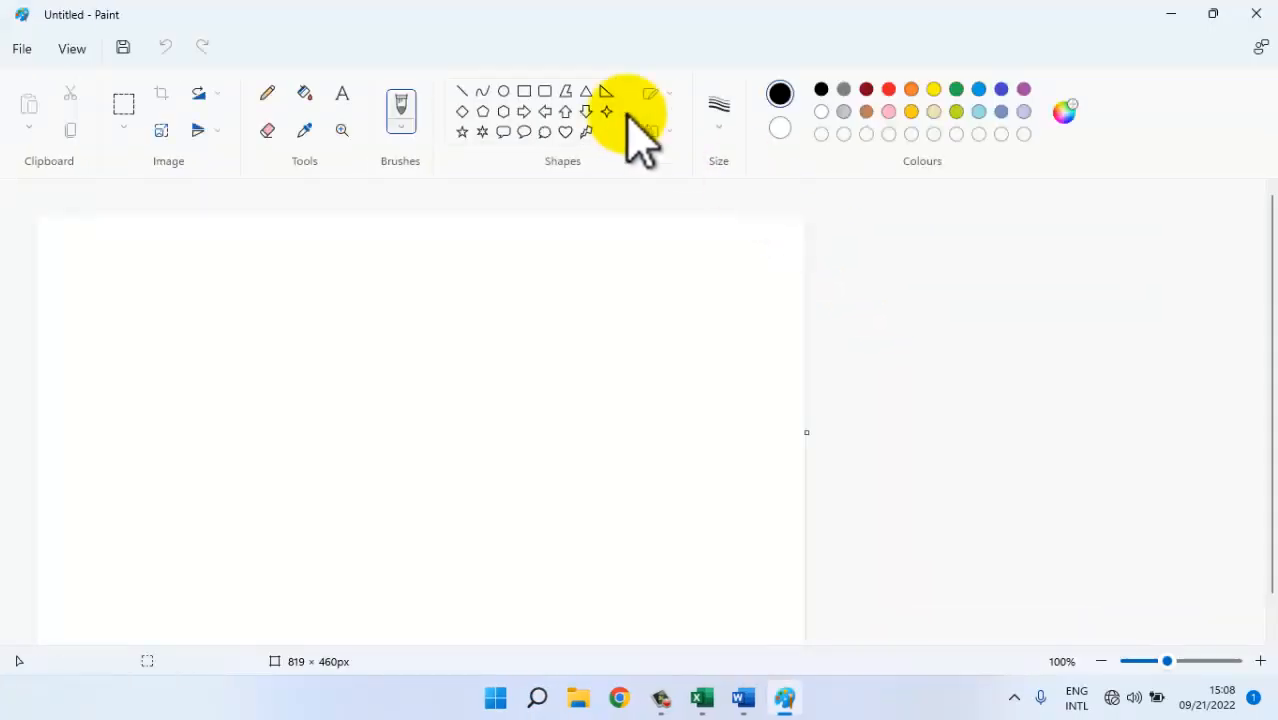
Draw a rectangle about 454 × 134 px and a six-point star about 226 × 261 px overlapping the rectangle's right end.
{"action": "left_click", "coordinate": [524, 91]}
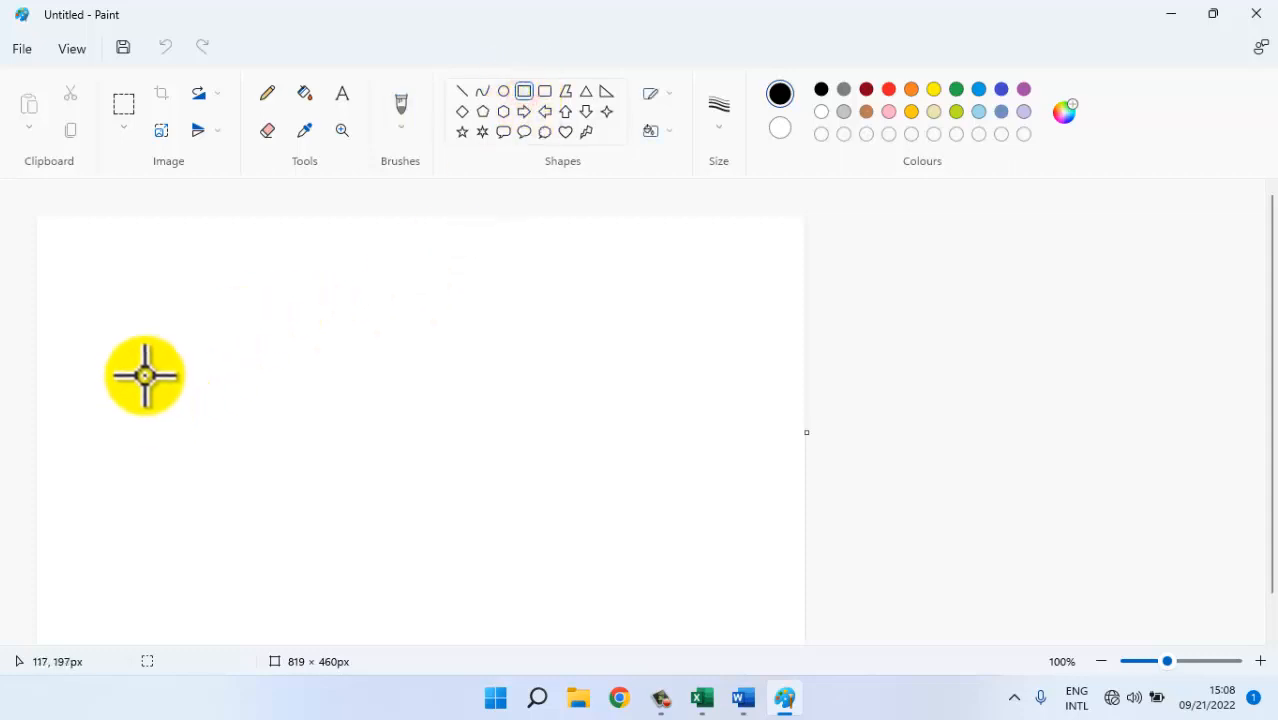
{"action": "mouse_move", "coordinate": [129, 367]}
{"action": "left_mouse_down"}
{"action": "mouse_move", "coordinate": [260, 488]}
{"action": "mouse_move", "coordinate": [556, 491]}
{"action": "left_mouse_up"}
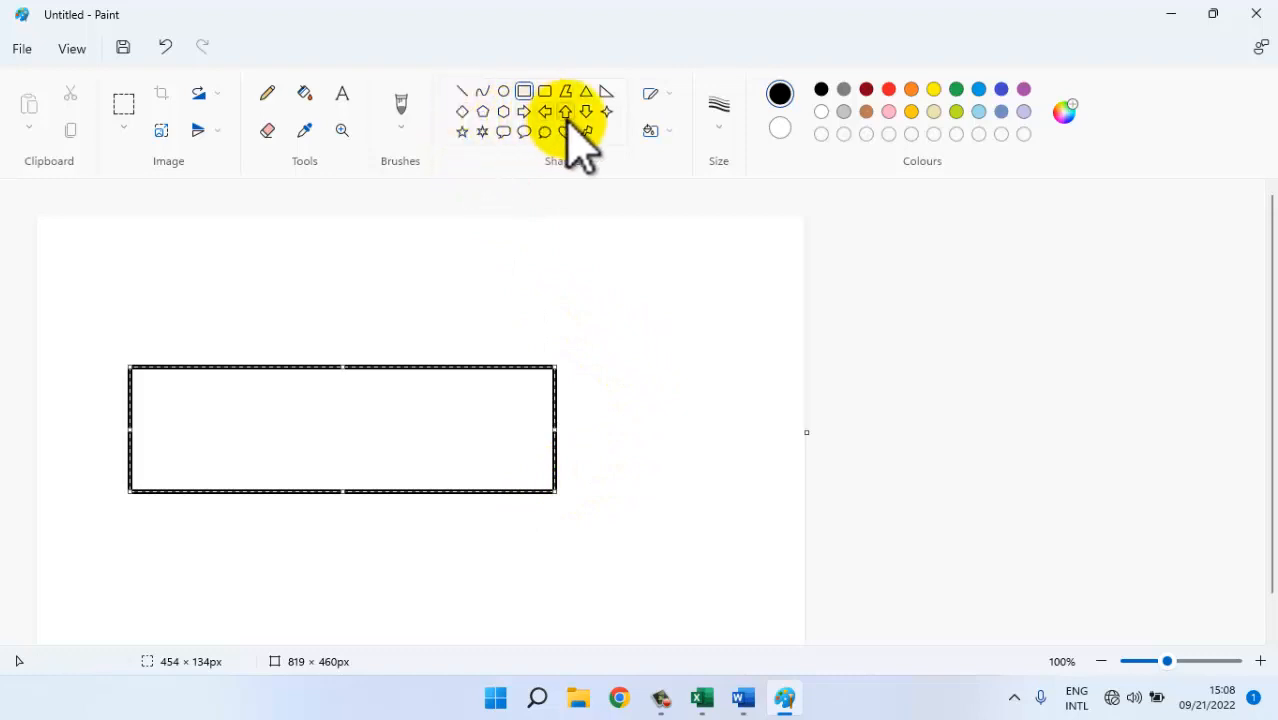
{"action": "left_click", "coordinate": [483, 132]}
{"action": "left_click_drag", "start_coordinate": [573, 288], "coordinate": [784, 530]}
{"action": "left_click_drag", "start_coordinate": [682, 316], "coordinate": [602, 340]}
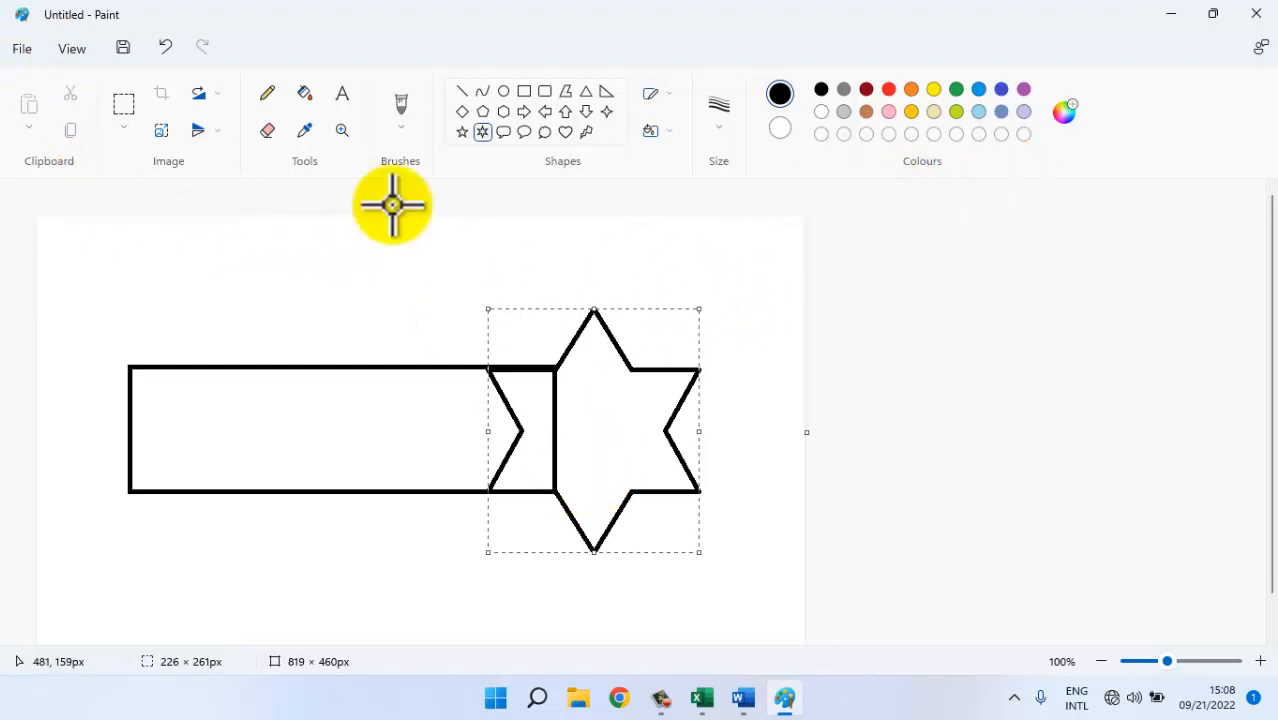
Fill the rectangle with yellow, the star with gold and the small area where they overlap with red.
{"action": "left_click", "coordinate": [307, 93]}
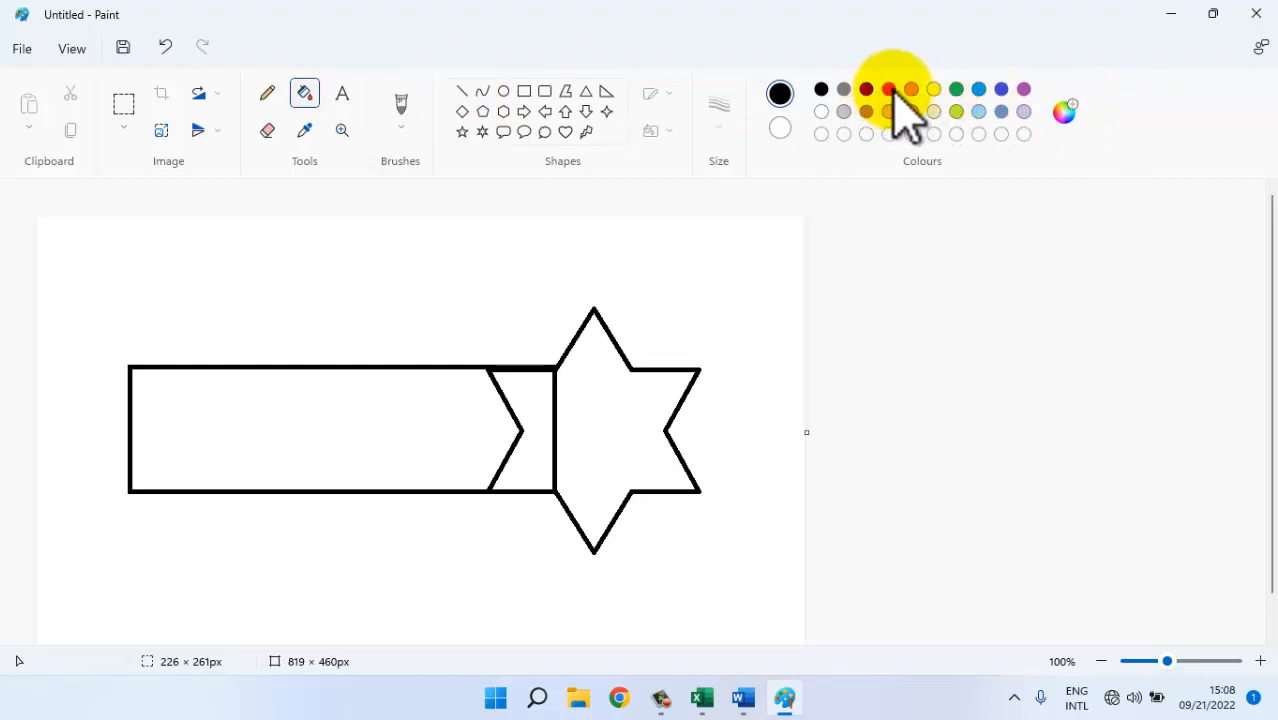
{"action": "left_click", "coordinate": [933, 89]}
{"action": "left_click", "coordinate": [357, 428]}
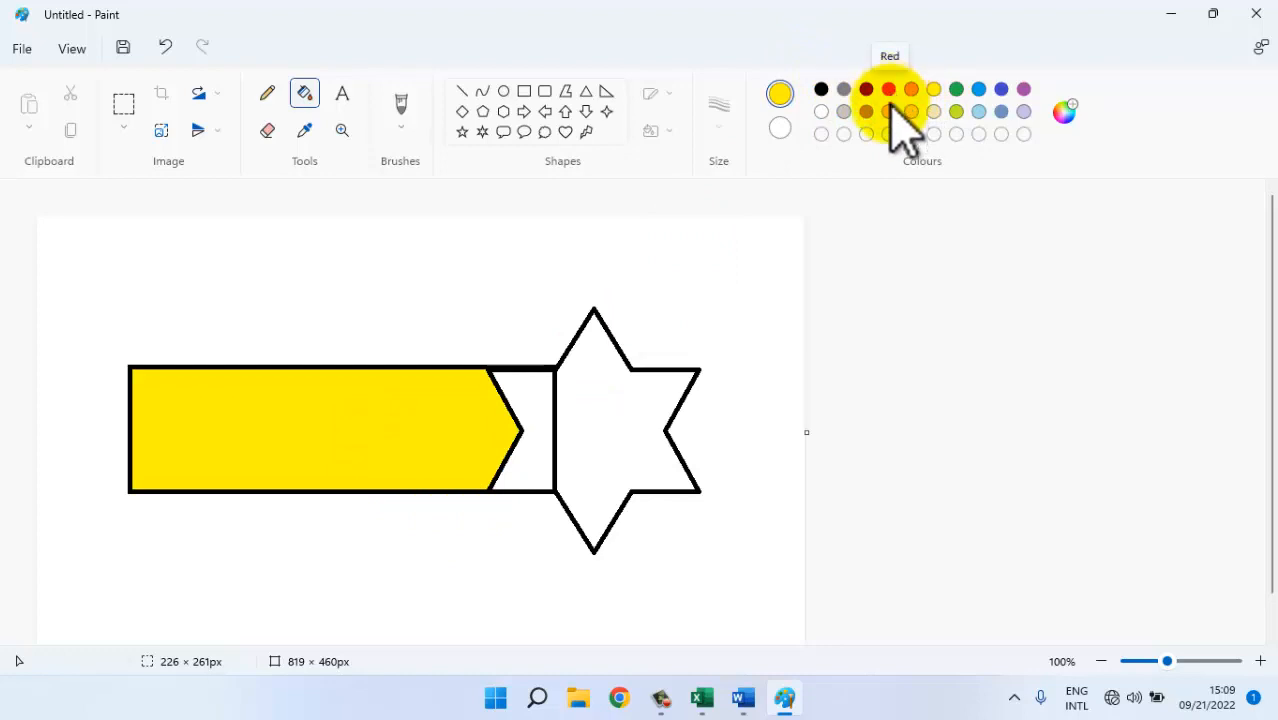
{"action": "left_click", "coordinate": [622, 430]}
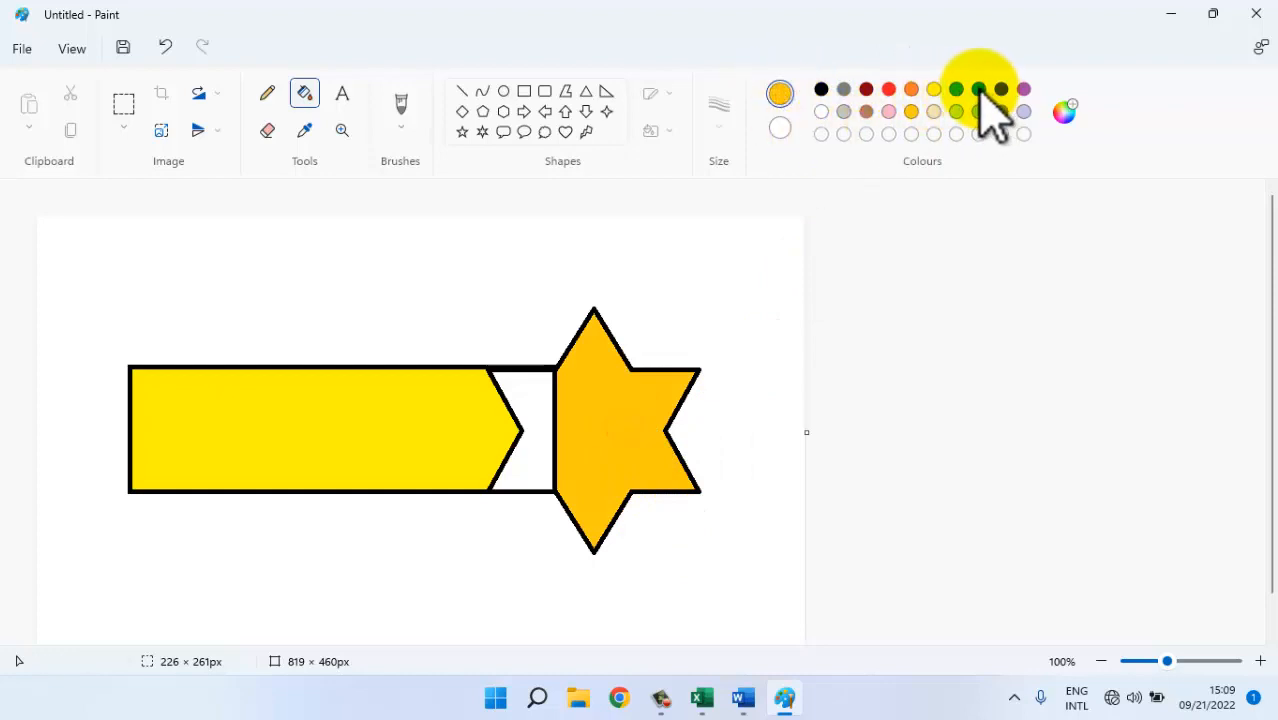
{"action": "left_click", "coordinate": [889, 90]}
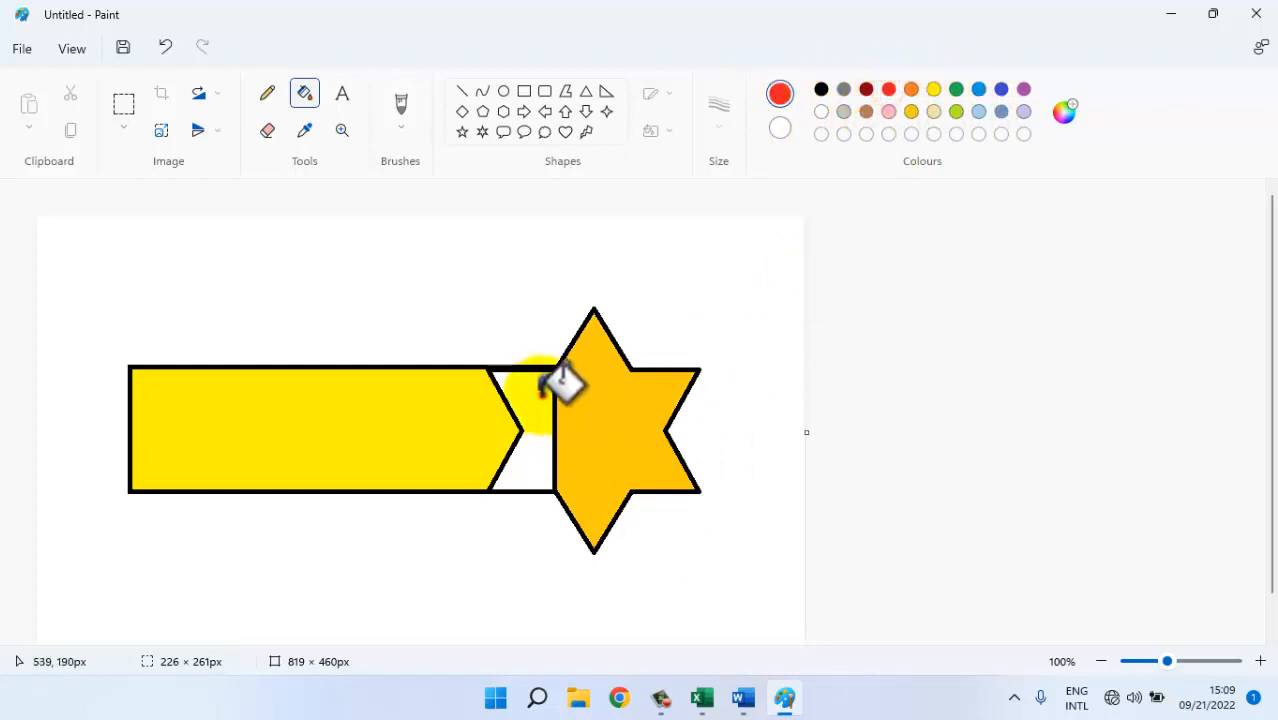
{"action": "left_click", "coordinate": [537, 382]}
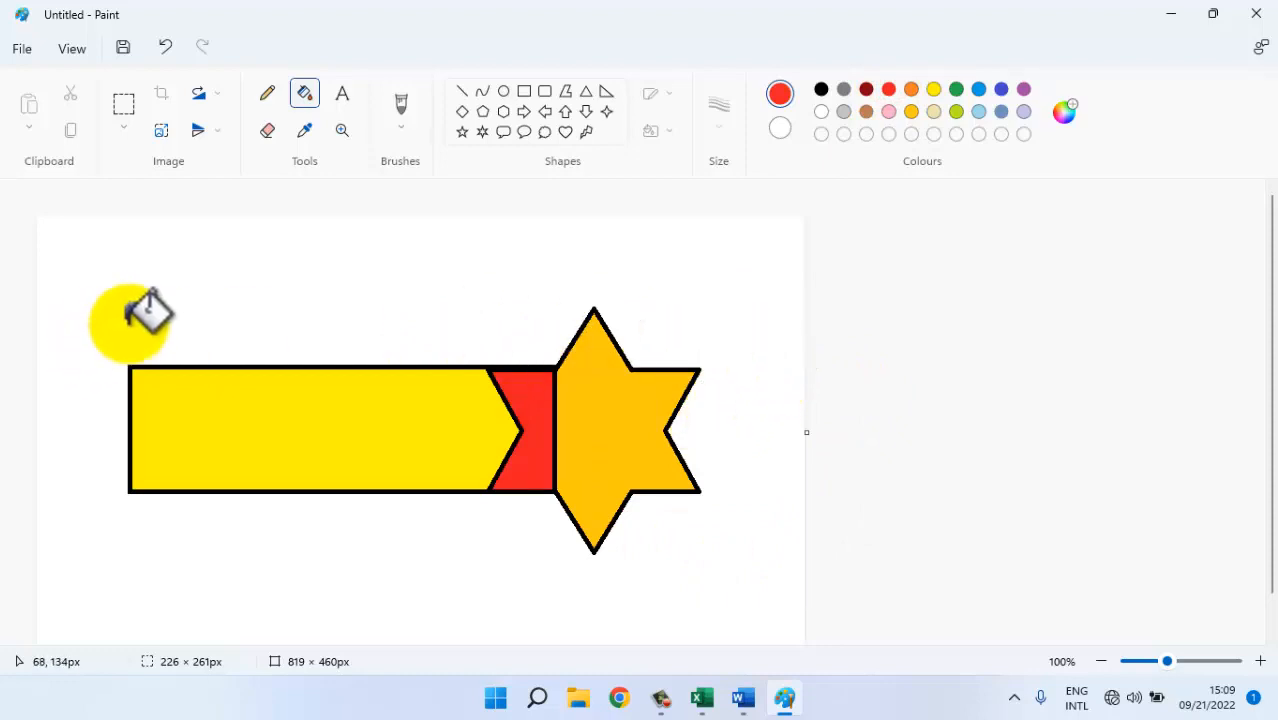
Rotate the whole image right by 90° and flip it horizontally.
{"action": "left_click", "coordinate": [207, 96]}
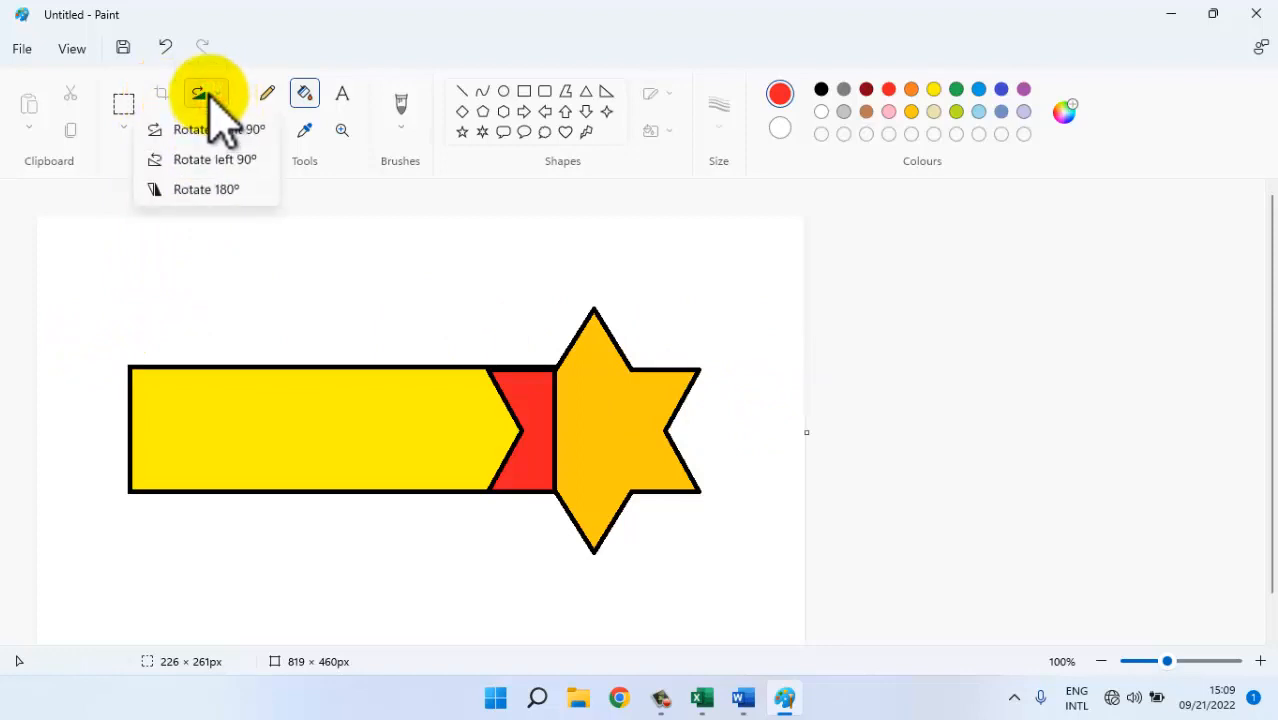
{"action": "left_click", "coordinate": [185, 128]}
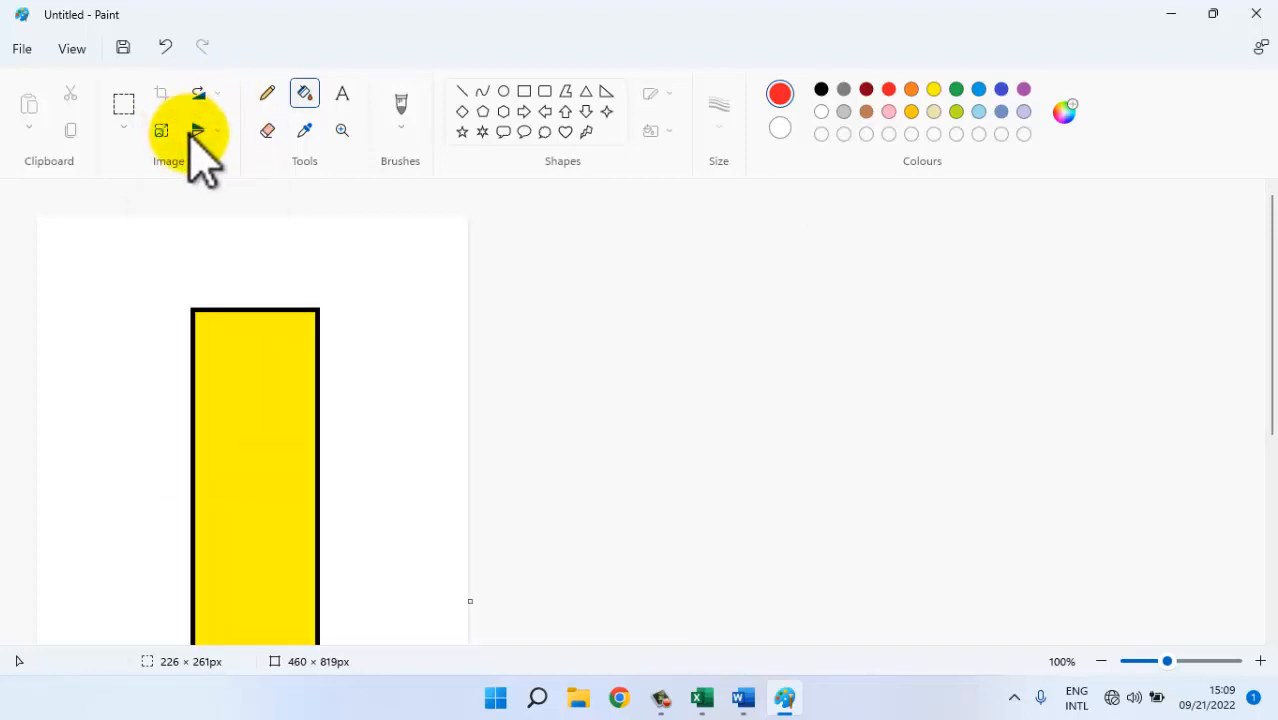
{"action": "scroll", "coordinate": [536, 375], "scroll_direction": "down", "scroll_amount": 5}
{"action": "scroll", "coordinate": [556, 378], "scroll_direction": "up", "scroll_amount": 3}
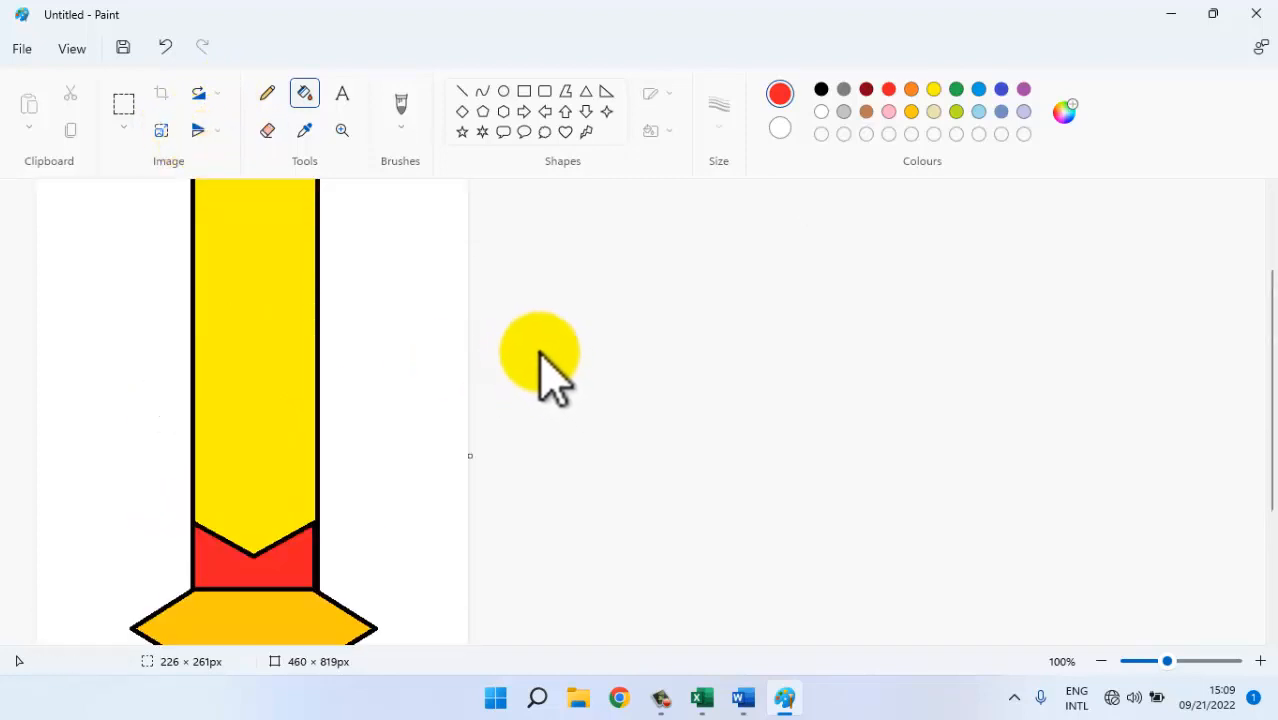
{"action": "left_click", "coordinate": [200, 130]}
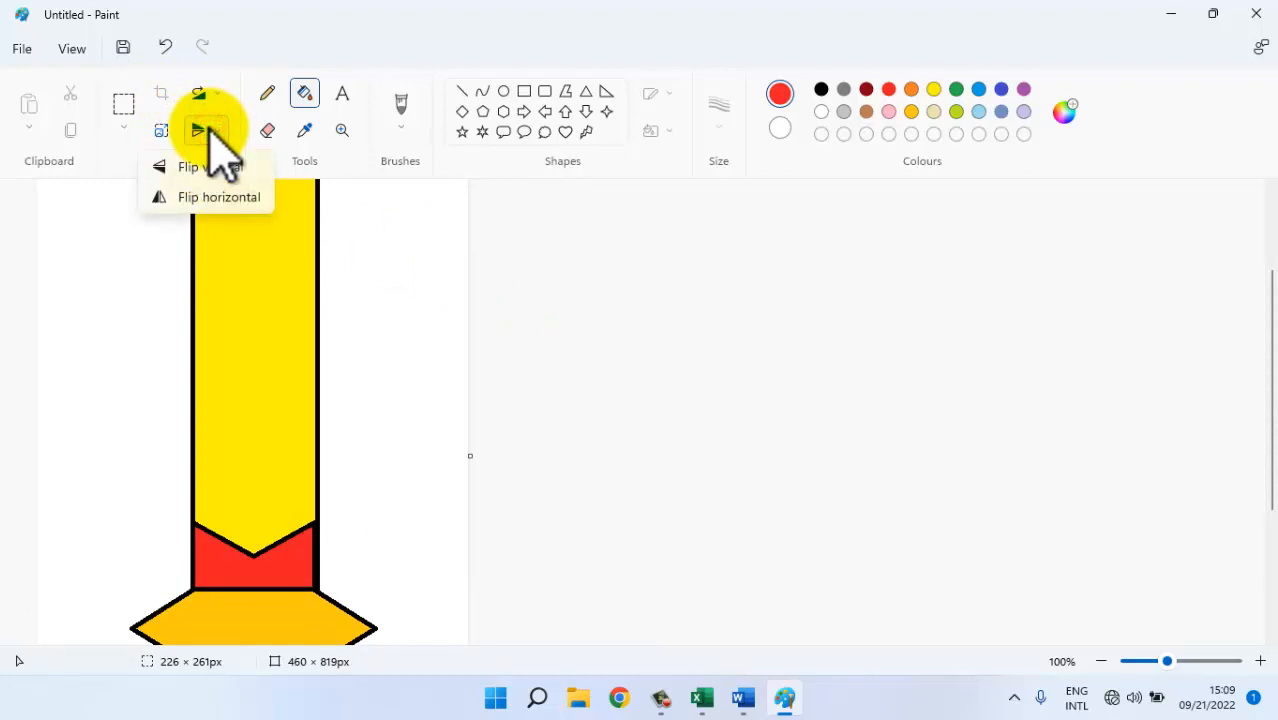
{"action": "left_click", "coordinate": [222, 196]}
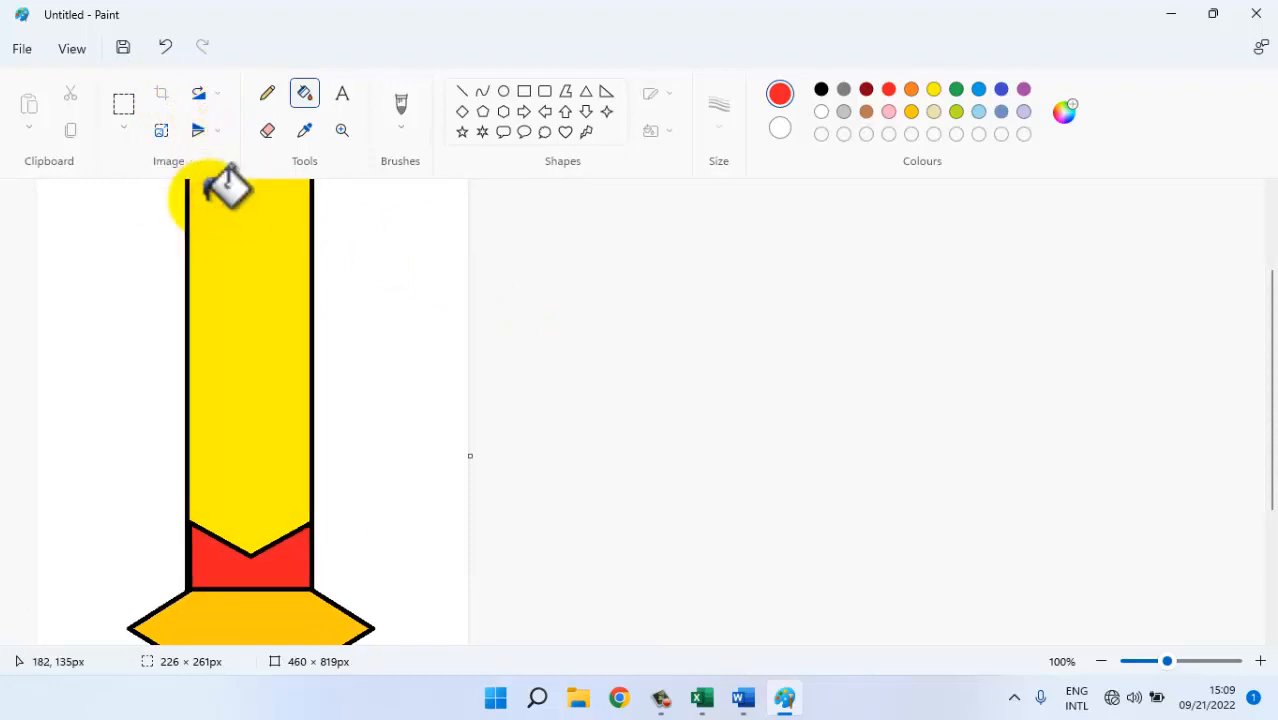
Fill the white background around the shapes with red.
{"action": "left_click", "coordinate": [200, 100]}
{"action": "left_click", "coordinate": [405, 285]}
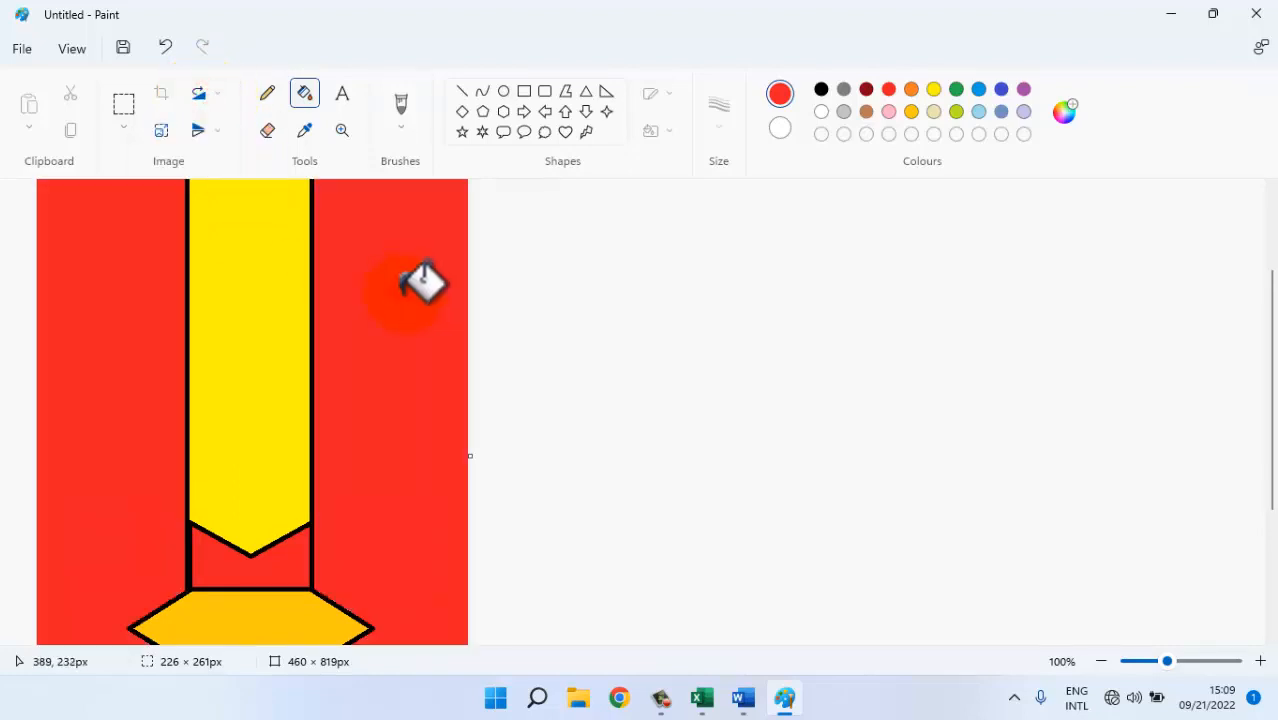
{"action": "scroll", "coordinate": [456, 308], "scroll_direction": "down", "scroll_amount": 3}
{"action": "scroll", "coordinate": [458, 310], "scroll_direction": "up", "scroll_amount": 4}
{"action": "scroll", "coordinate": [458, 310], "scroll_direction": "down", "scroll_amount": 3}
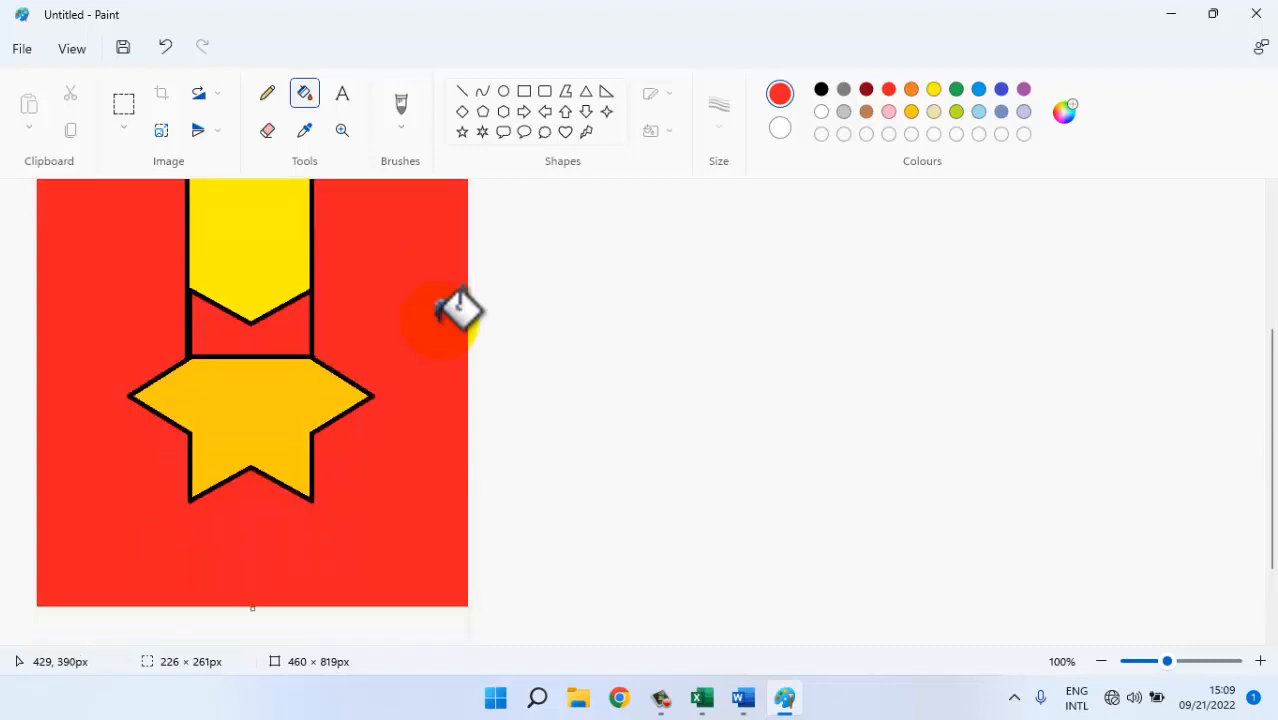
Rotate the whole image left by 90°.
{"action": "scroll", "coordinate": [458, 310], "scroll_direction": "up", "scroll_amount": 3}
{"action": "left_click", "coordinate": [198, 96]}
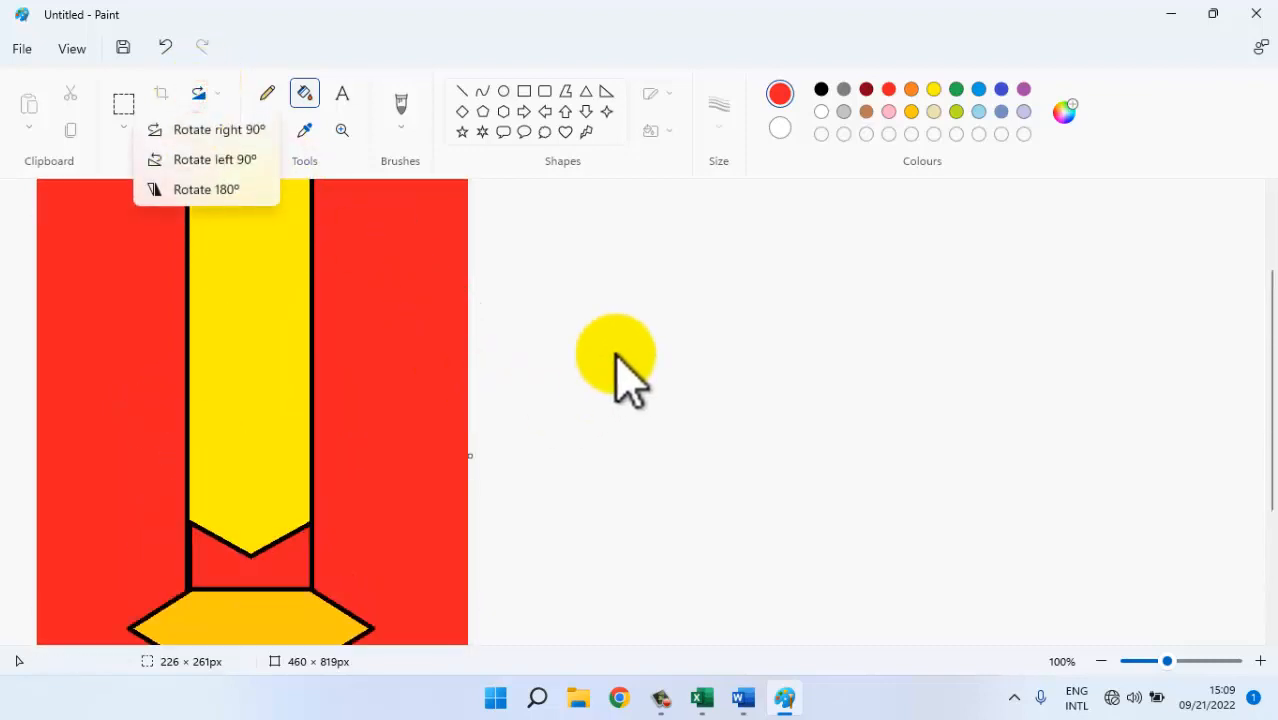
{"action": "left_click", "coordinate": [175, 160]}
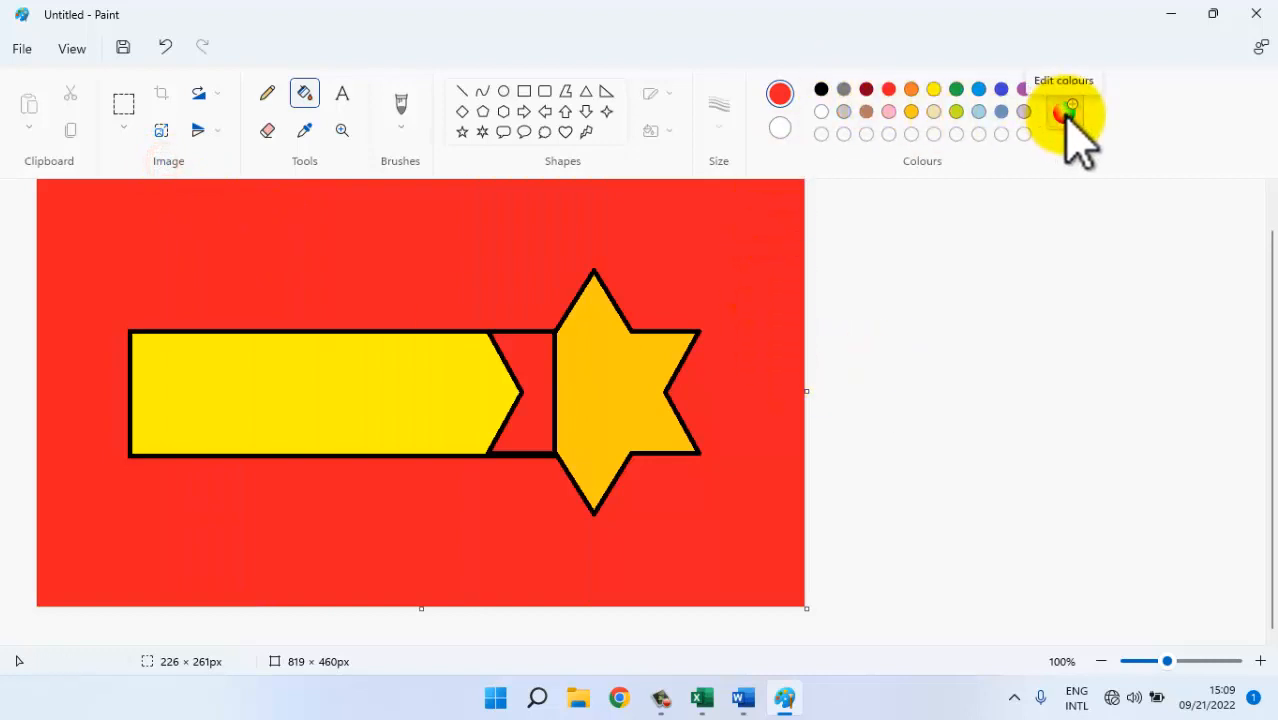
Mix the custom purple #390CC4 and fill the background around the shapes with it.
{"action": "left_click", "coordinate": [1066, 114]}
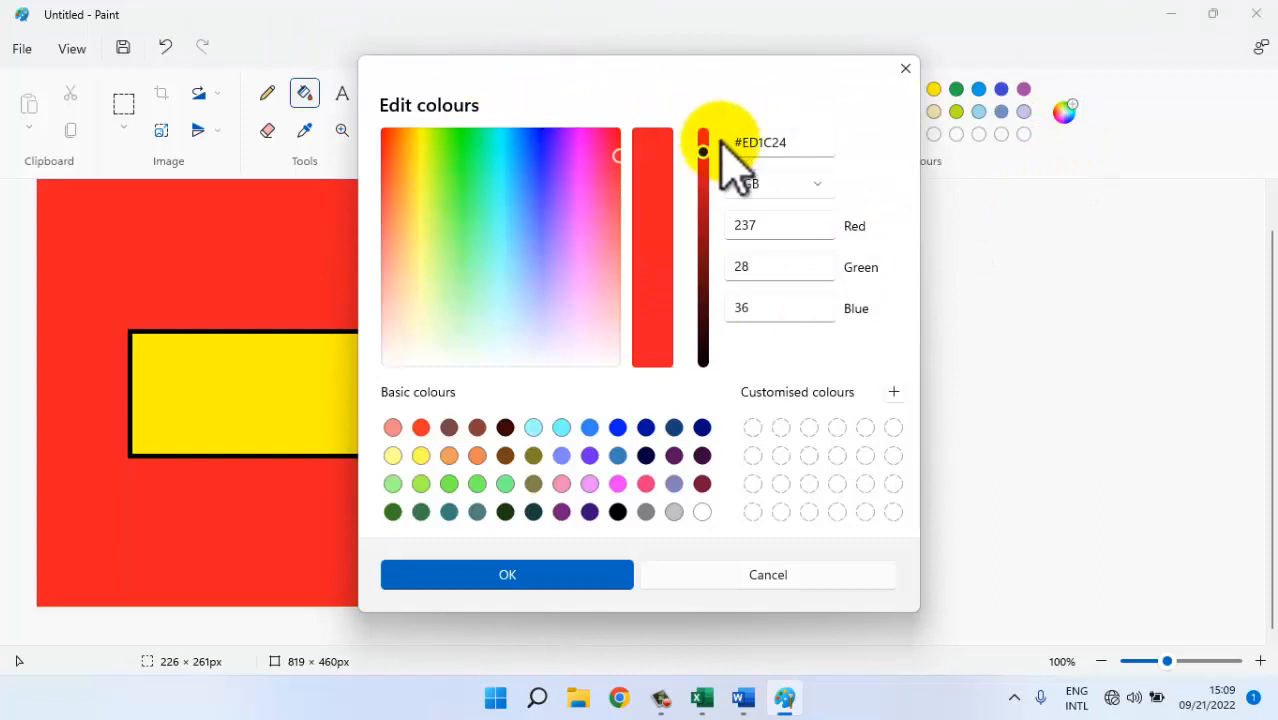
{"action": "left_click_drag", "start_coordinate": [705, 152], "coordinate": [705, 188]}
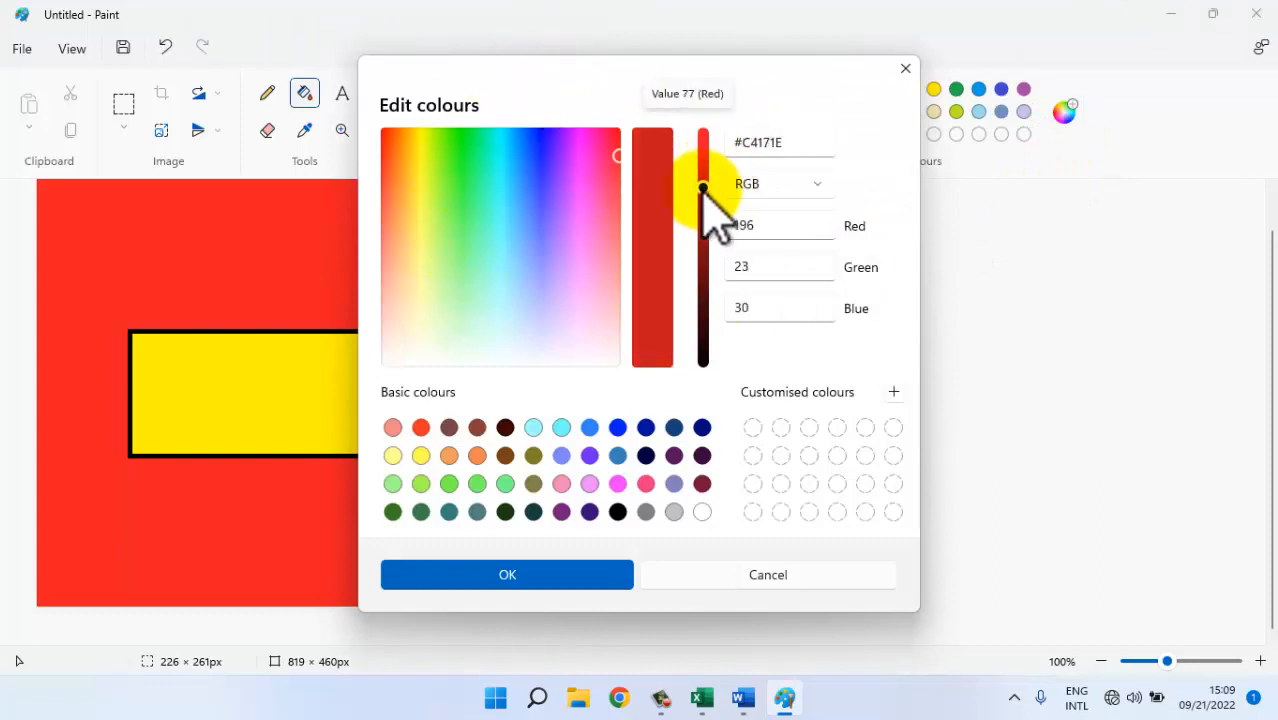
{"action": "left_click", "coordinate": [551, 141]}
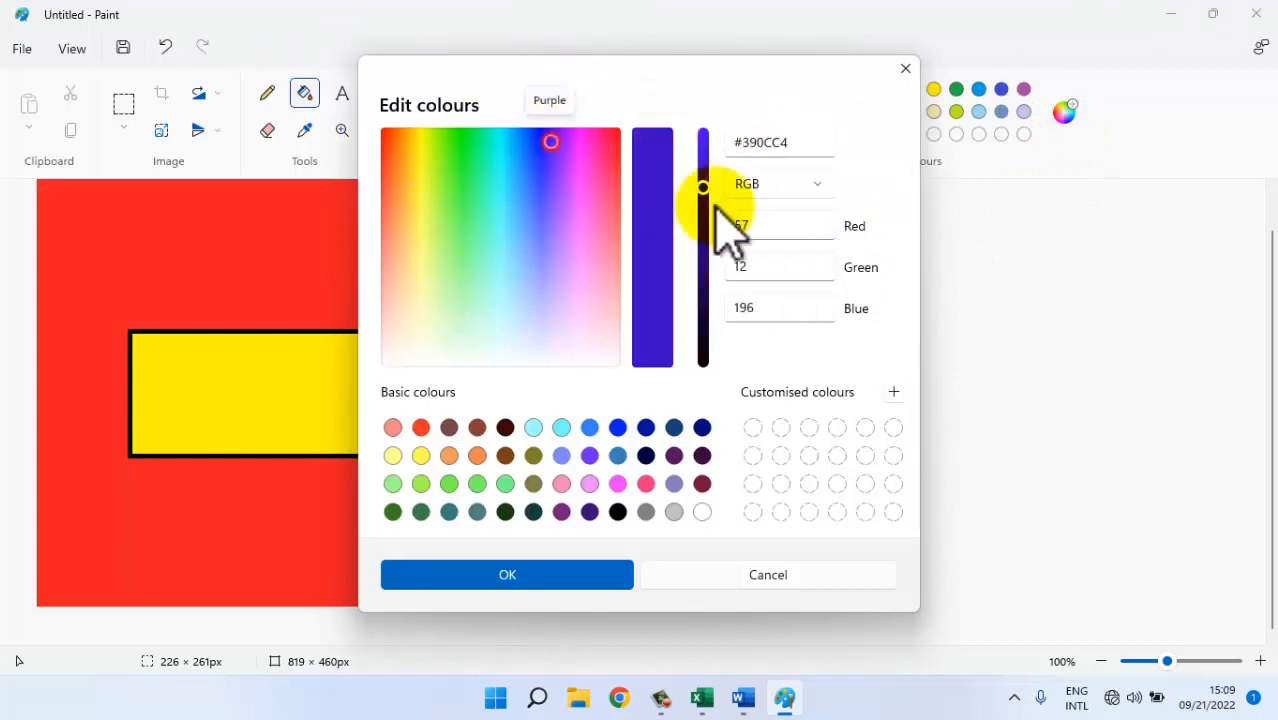
{"action": "left_click", "coordinate": [542, 578]}
{"action": "left_click", "coordinate": [466, 224]}
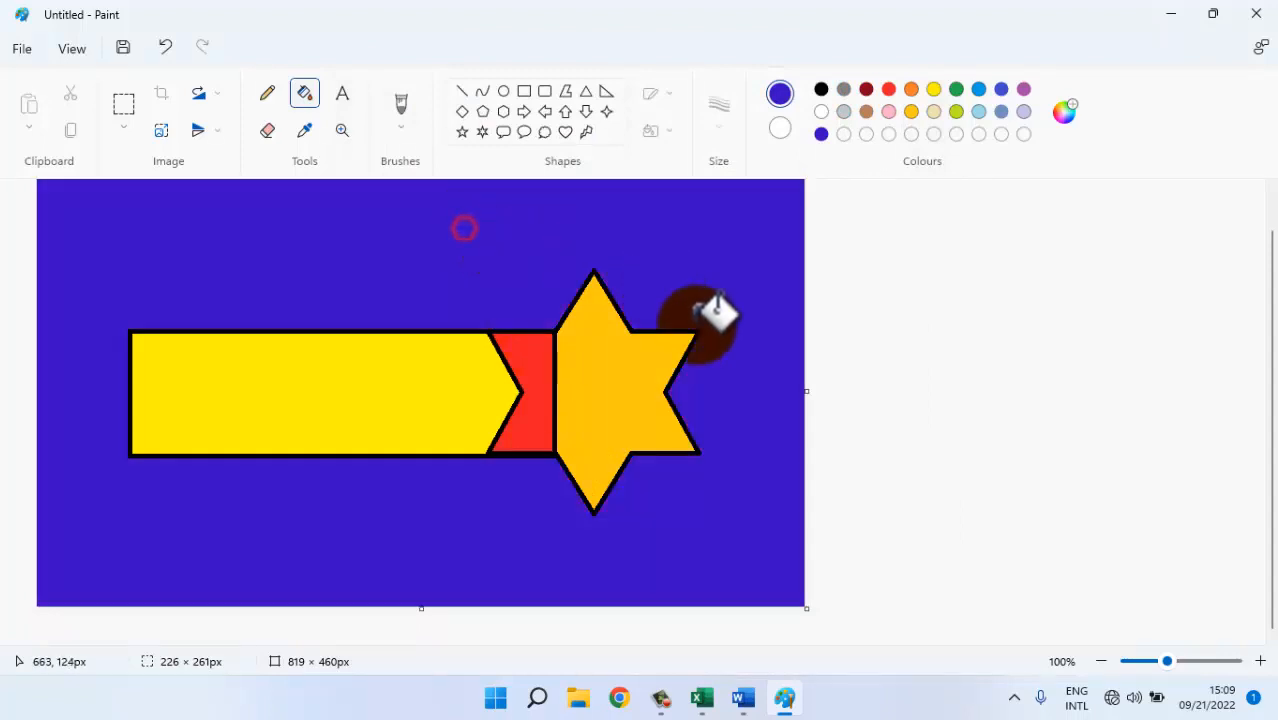
Fill the background around the shapes with green.
{"action": "left_click", "coordinate": [956, 89]}
{"action": "left_click", "coordinate": [612, 228]}
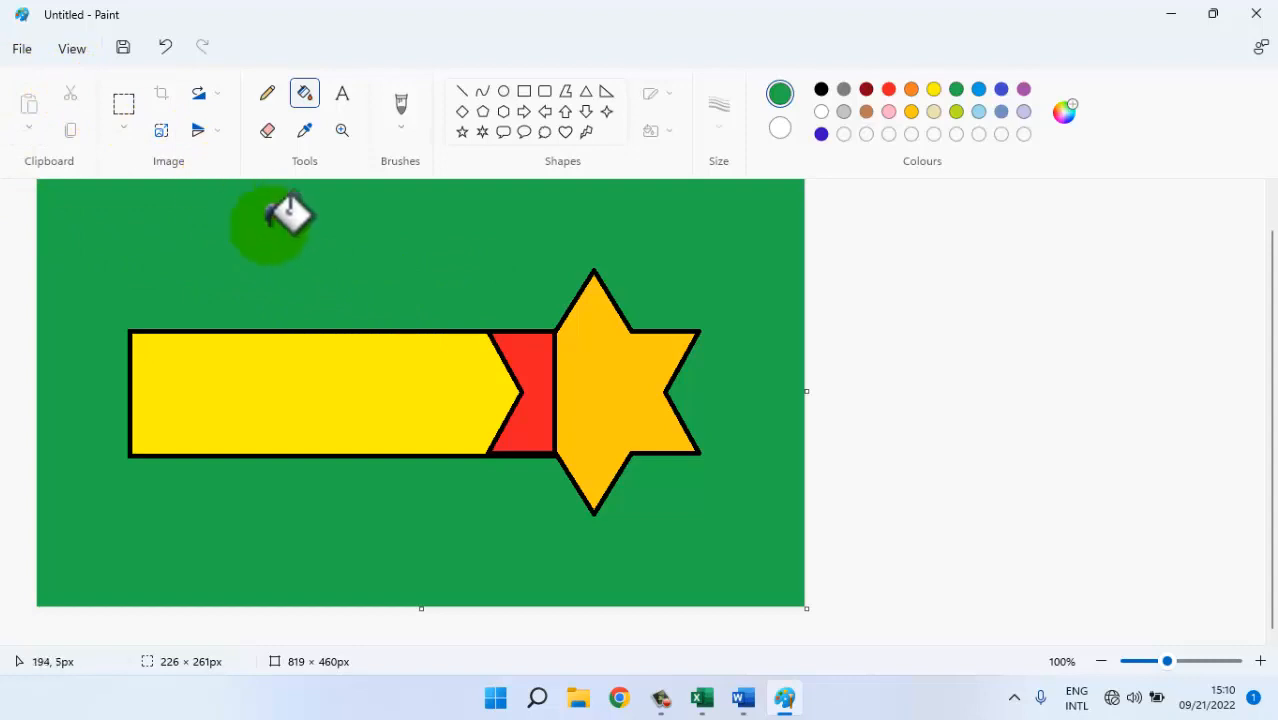
Save the drawing to the Desktop as a JPEG file named Study Paint.
{"action": "left_click", "coordinate": [128, 47]}
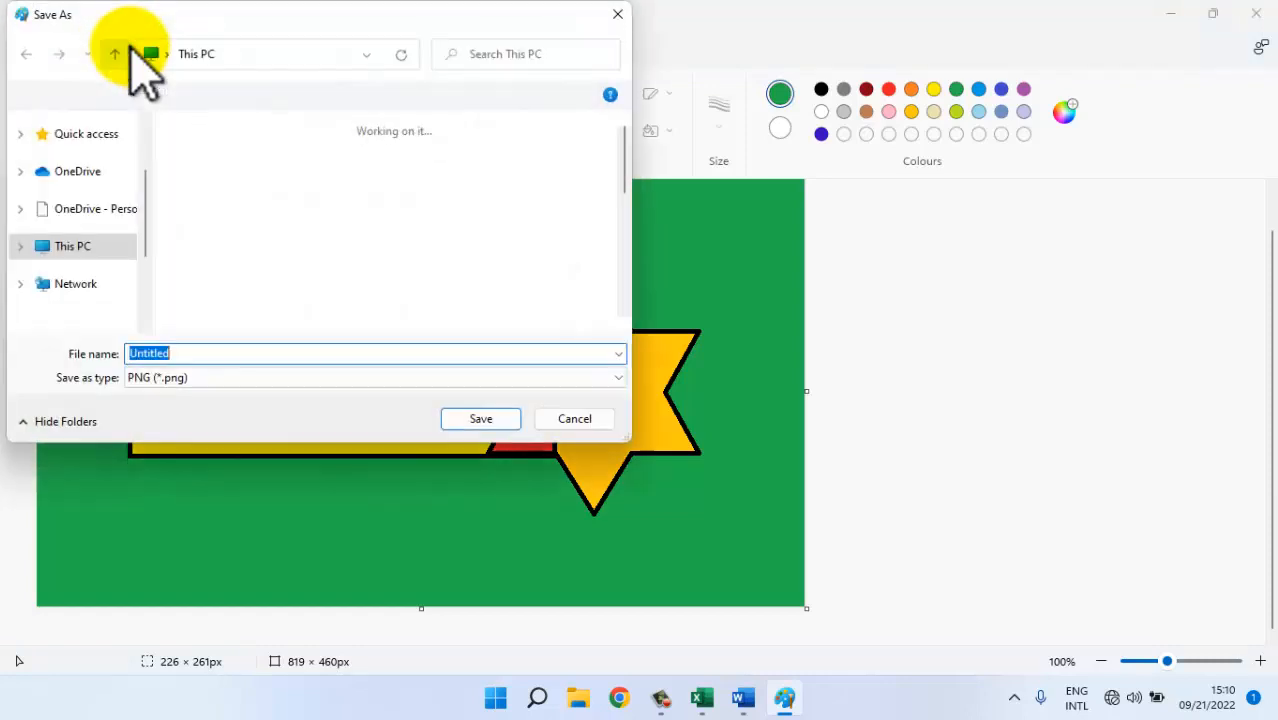
{"action": "left_click", "coordinate": [619, 379]}
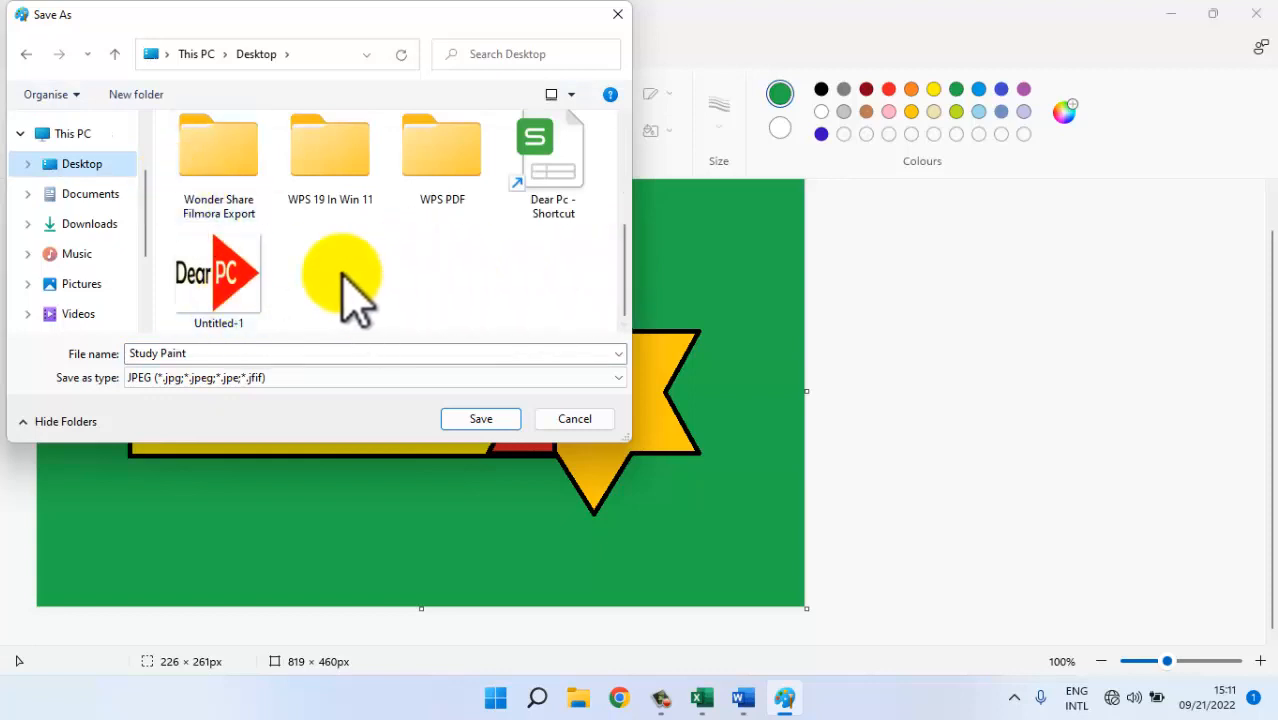
{"action": "left_click", "coordinate": [481, 420]}
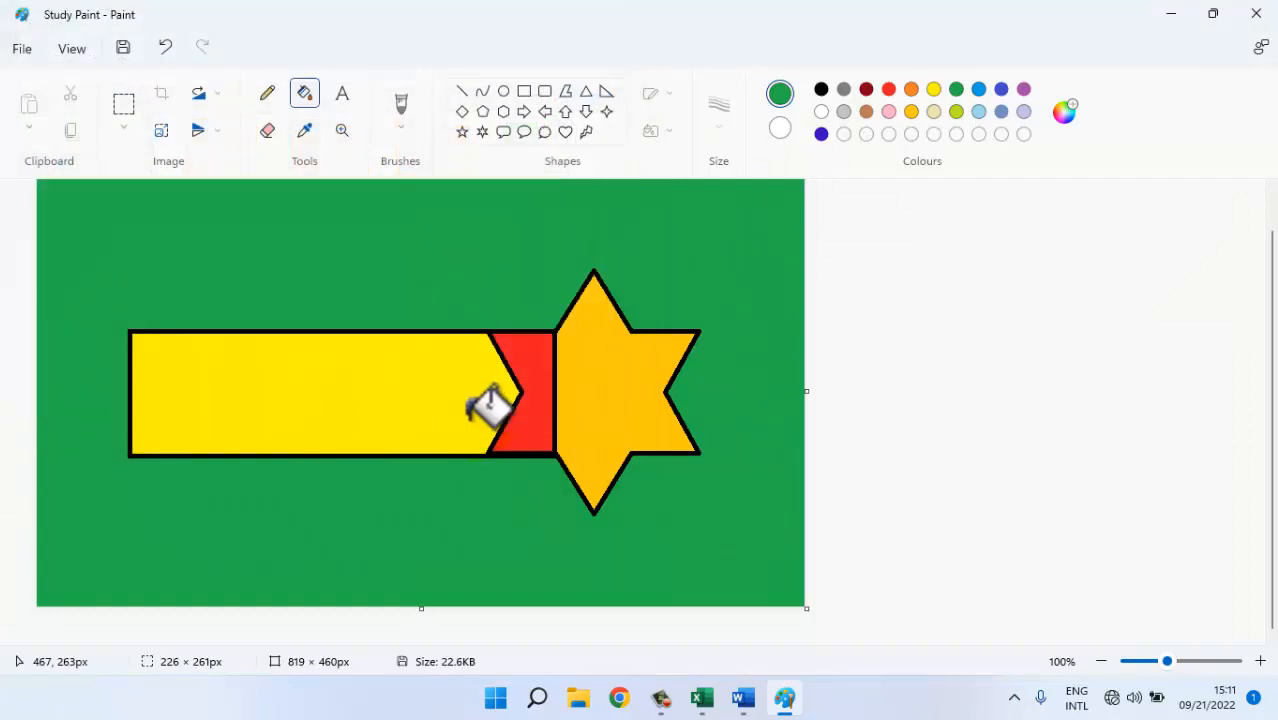
Add the black text "Please Subscribe Dear Pc" in Calibri 26 above the shapes and make it bold.
{"action": "left_click", "coordinate": [511, 303]}
{"action": "left_click", "coordinate": [359, 263]}
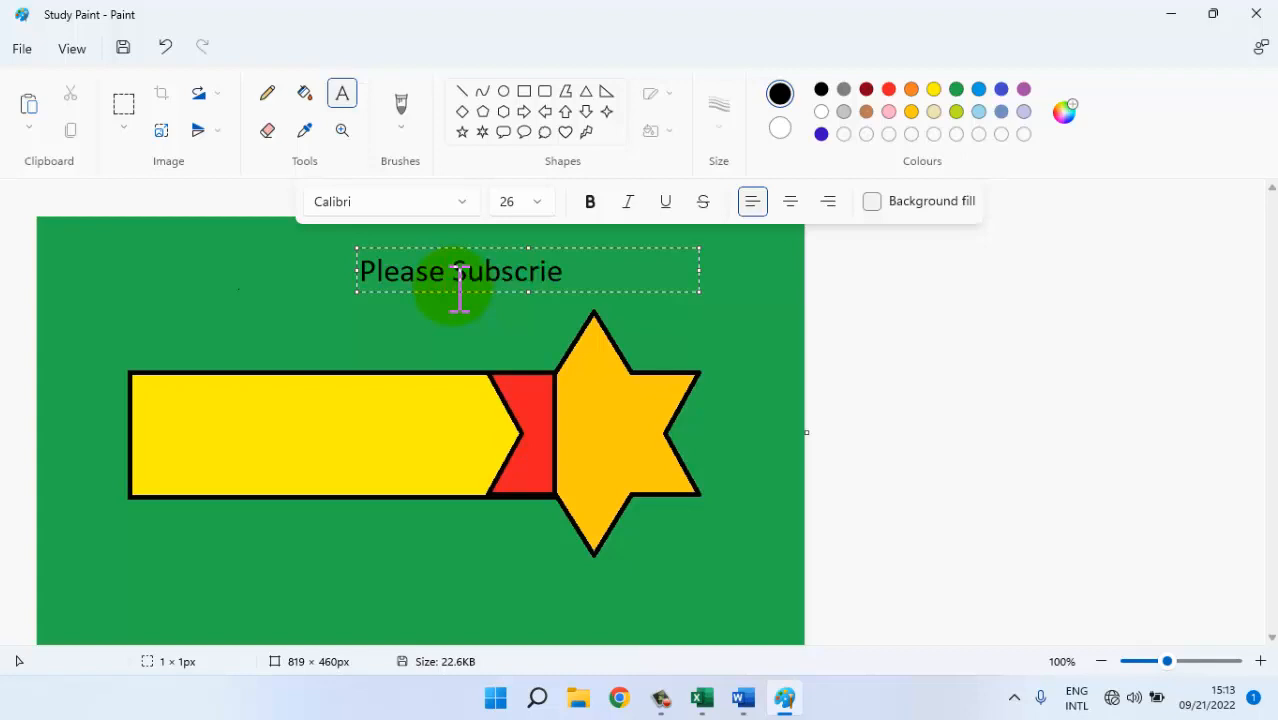
{"action": "left_click", "coordinate": [366, 268]}
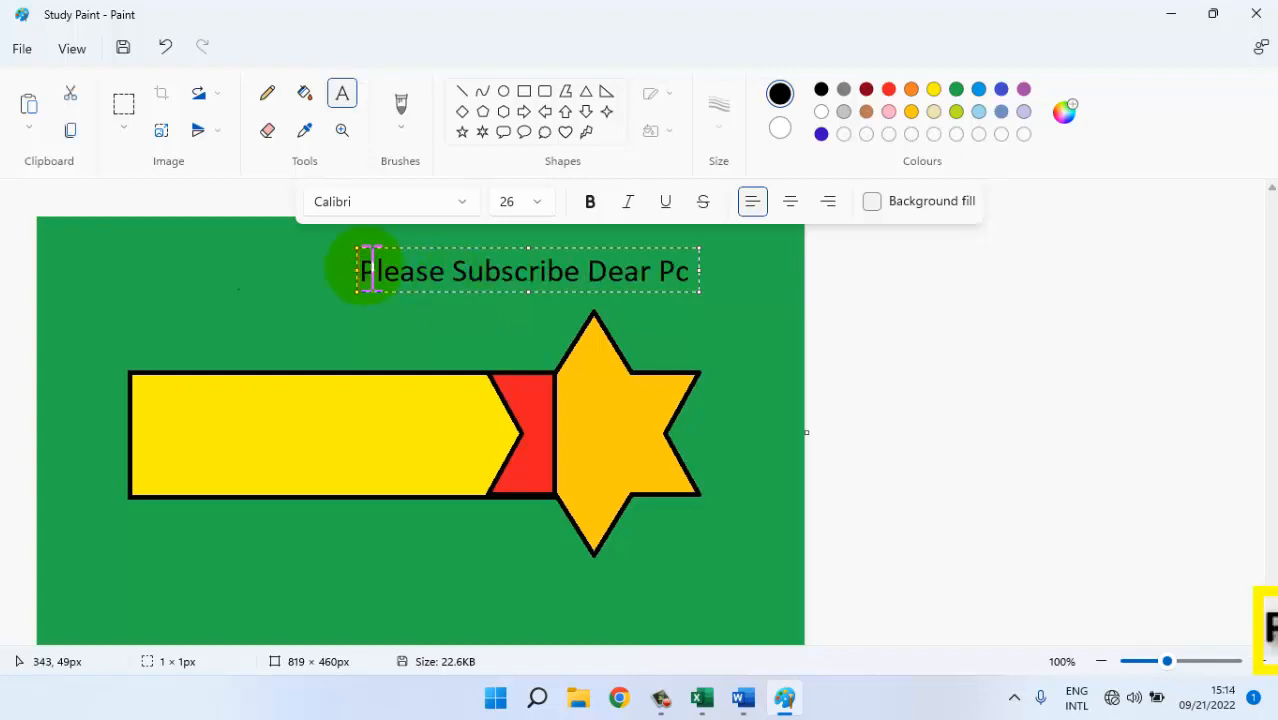
{"action": "left_click_drag", "start_coordinate": [370, 268], "coordinate": [690, 283]}
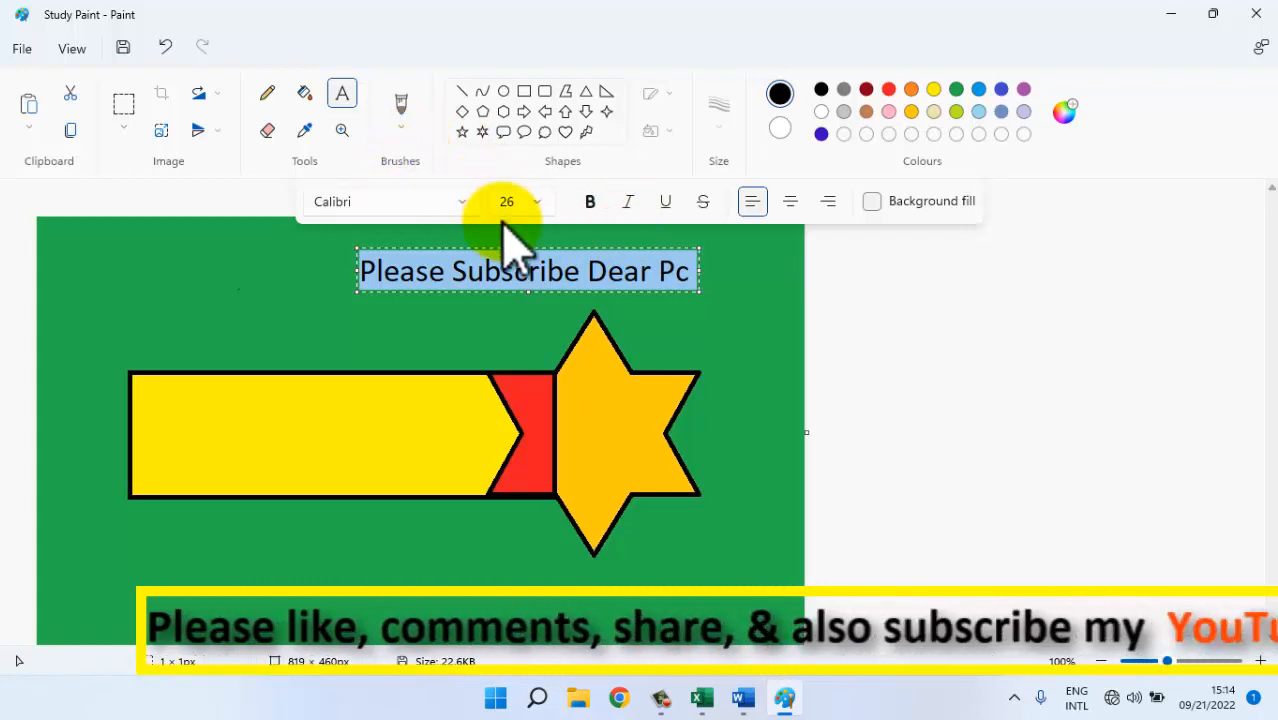
{"action": "key", "text": "ctrl+b"}
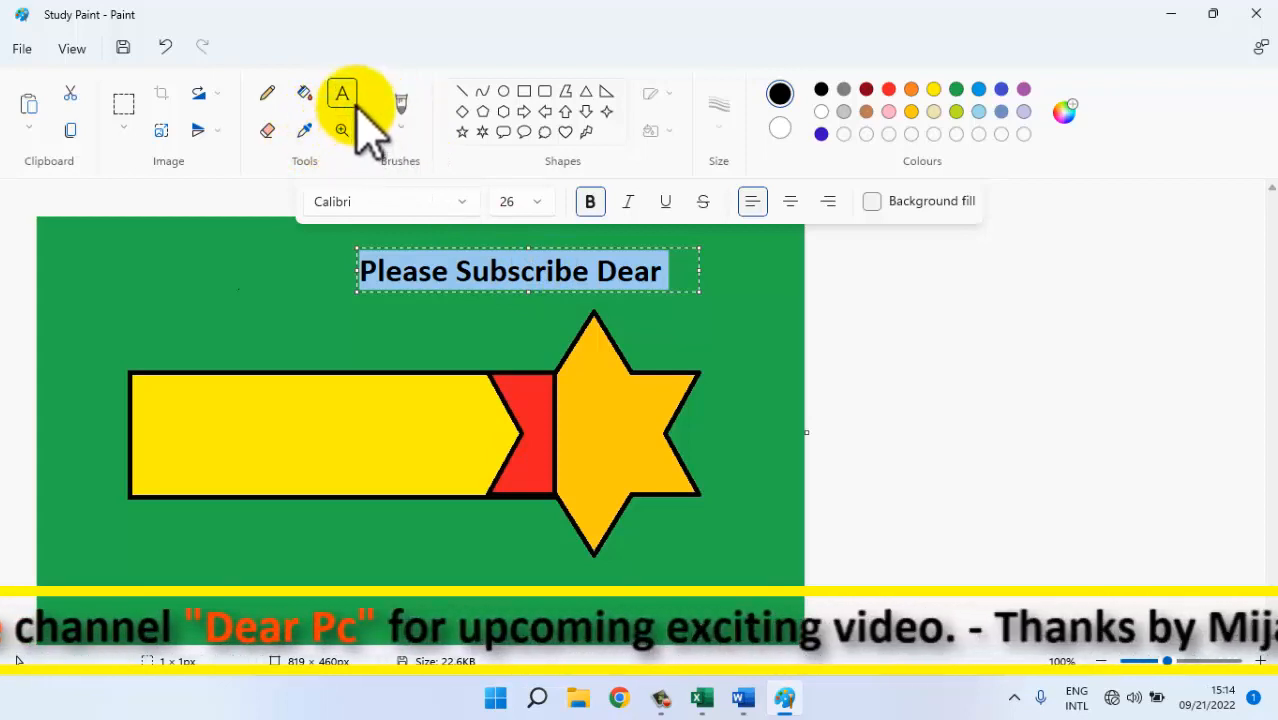
{"action": "left_click", "coordinate": [305, 94]}
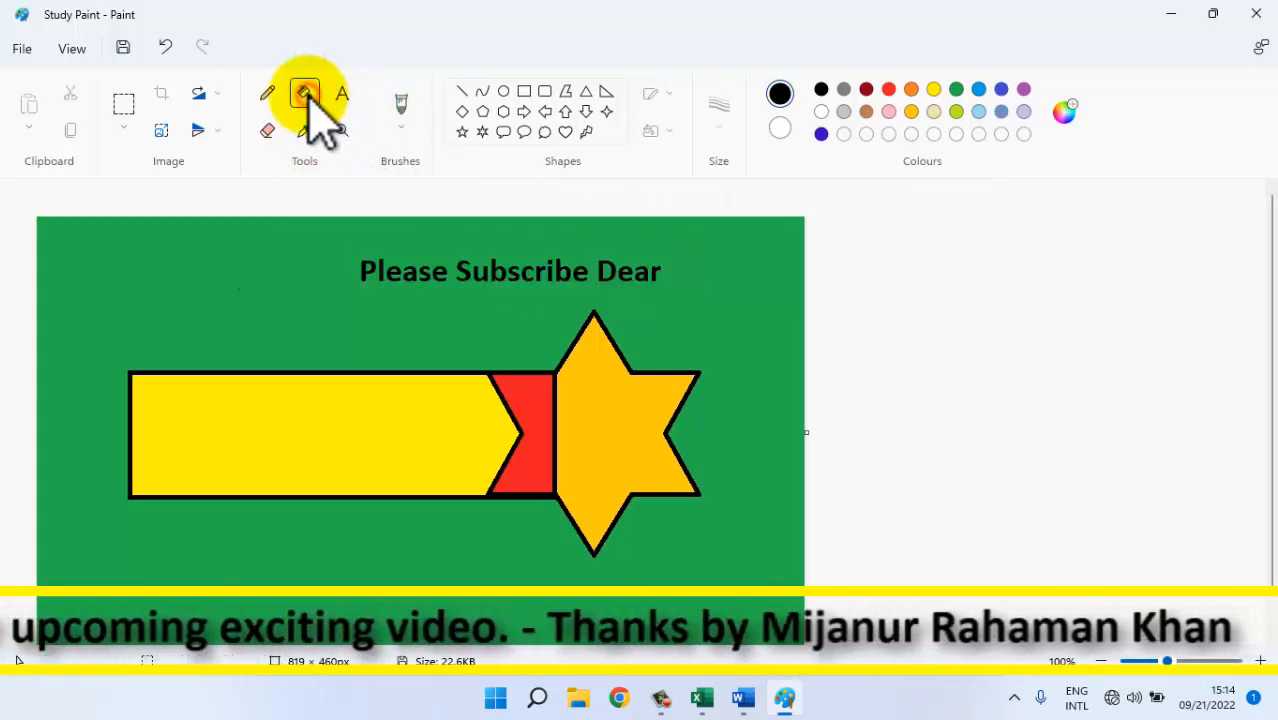